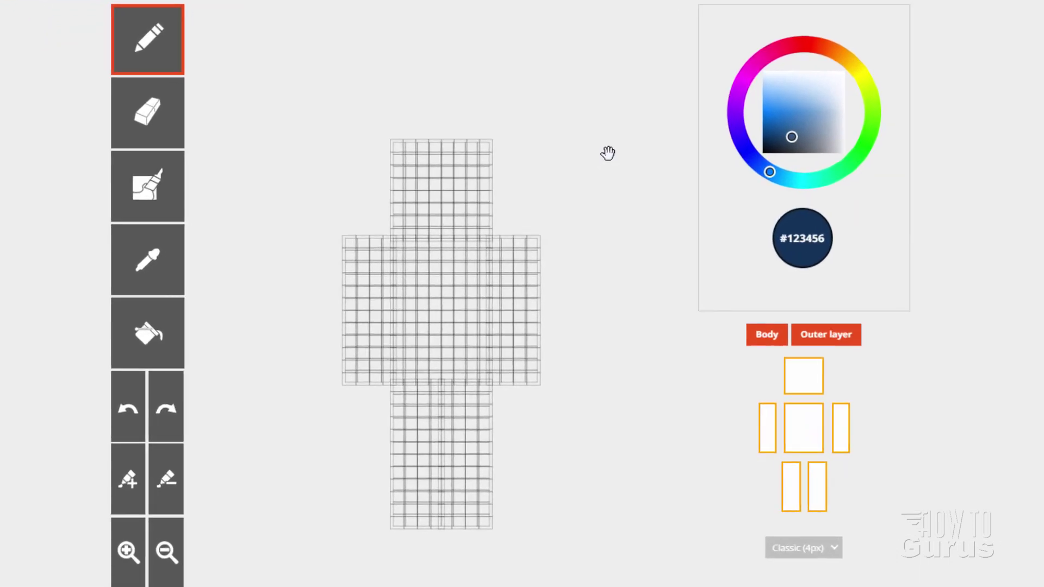
# Step: Turn the outer layer off, on, then off again so only the base body layer shows
pyautogui.click(838, 340)
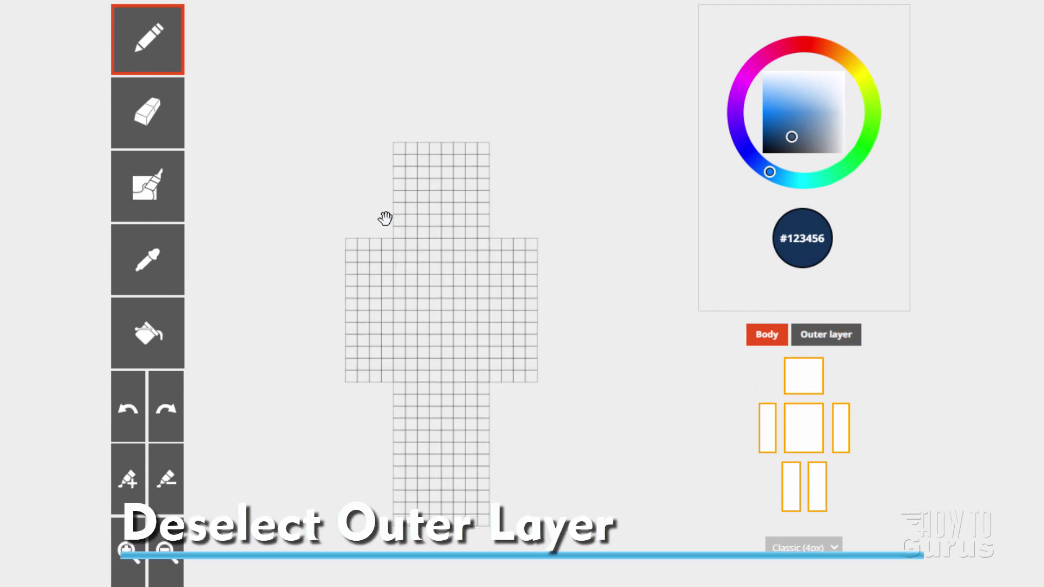
pyautogui.click(829, 341)
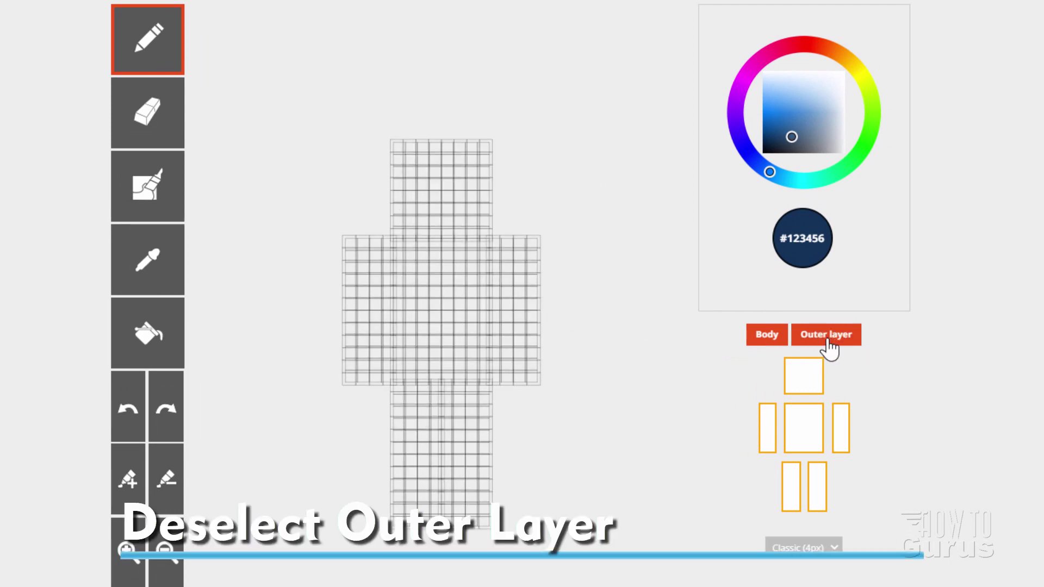
pyautogui.click(816, 341)
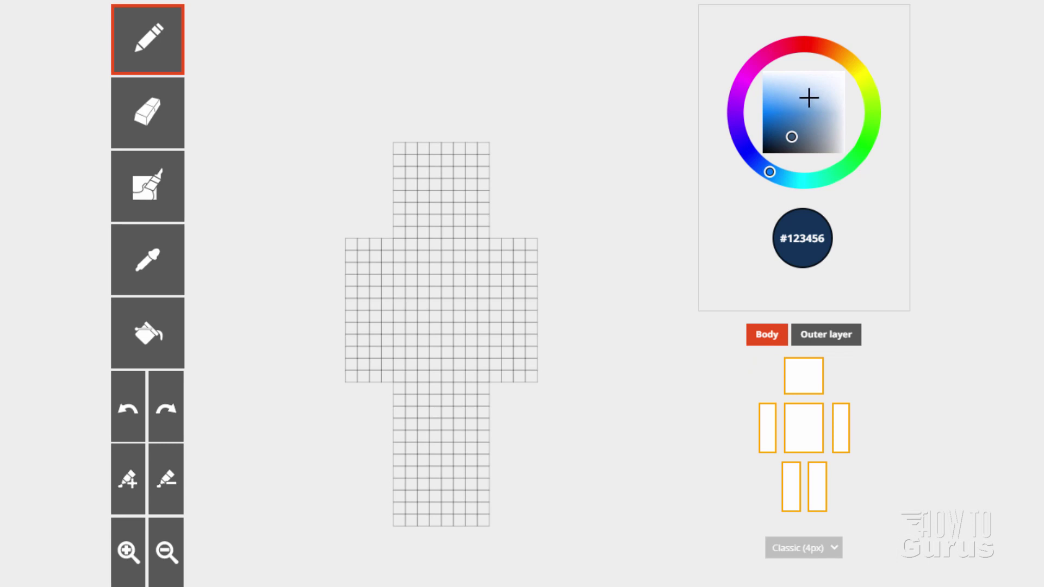
# Step: Set the colour to white (#ffffff) and pencil a small white mark on the torso front
pyautogui.moveTo(806, 114); pyautogui.dragTo(850, 63)
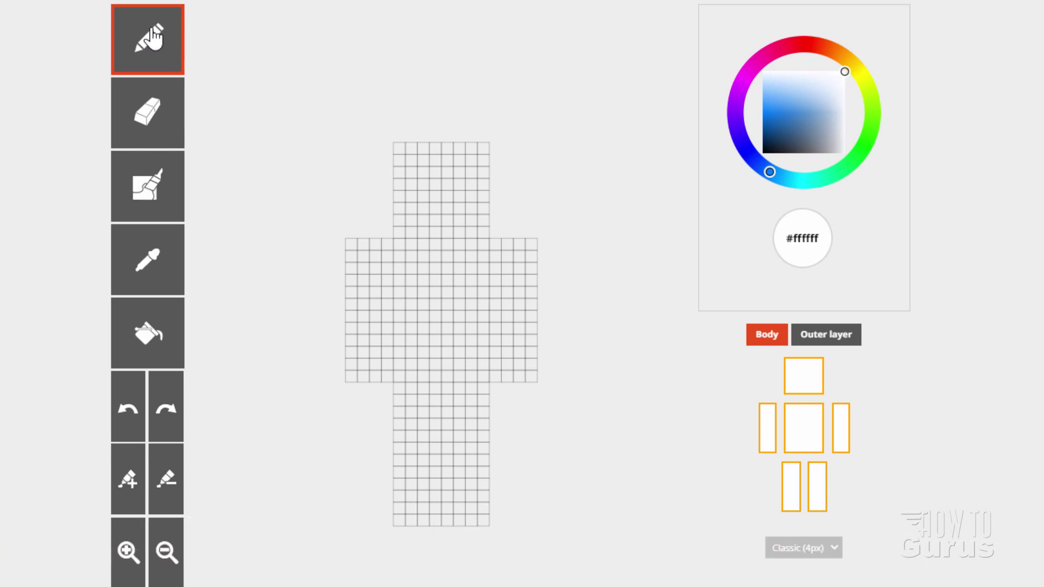
pyautogui.moveTo(433, 280)
pyautogui.mouseDown()
pyautogui.moveTo(459, 282)
pyautogui.moveTo(428, 332)
pyautogui.moveTo(435, 340)
pyautogui.mouseUp()
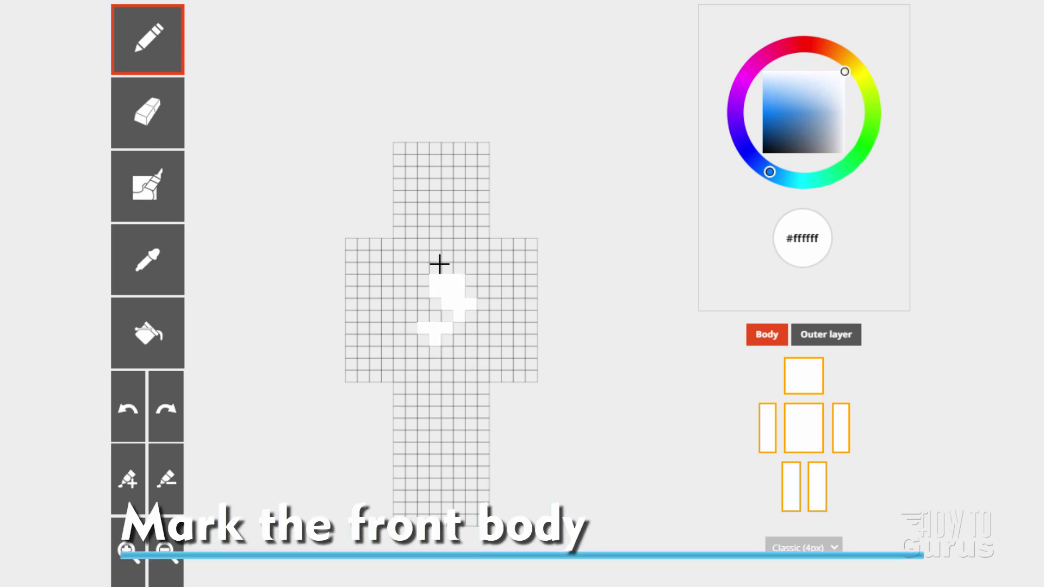
pyautogui.click(419, 327)
pyautogui.click(463, 316)
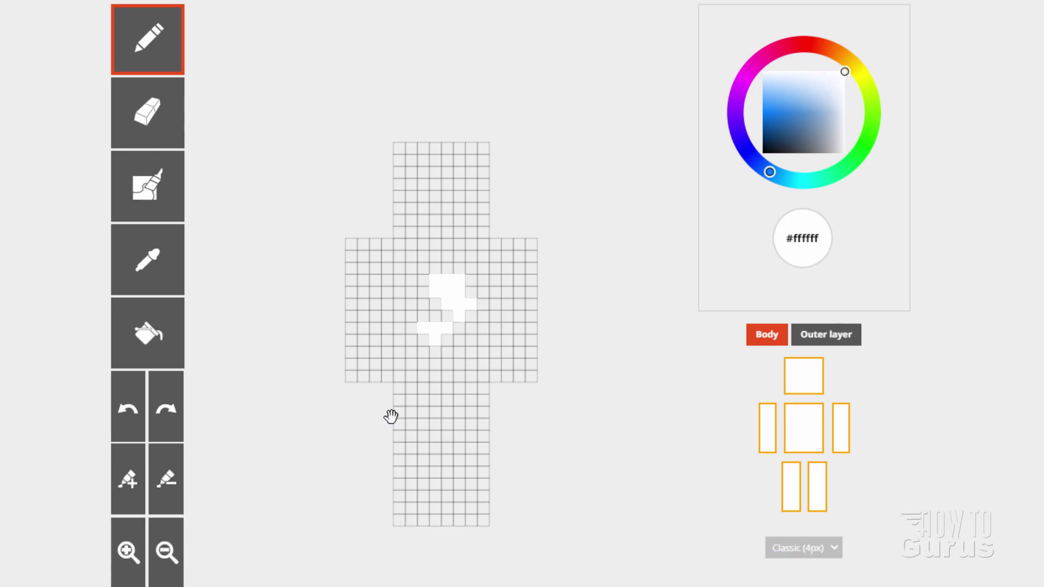
pyautogui.moveTo(349, 430)
pyautogui.mouseDown()
pyautogui.moveTo(533, 410)
pyautogui.moveTo(410, 429)
pyautogui.moveTo(576, 420)
pyautogui.moveTo(517, 434)
pyautogui.moveTo(352, 431)
pyautogui.mouseUp()
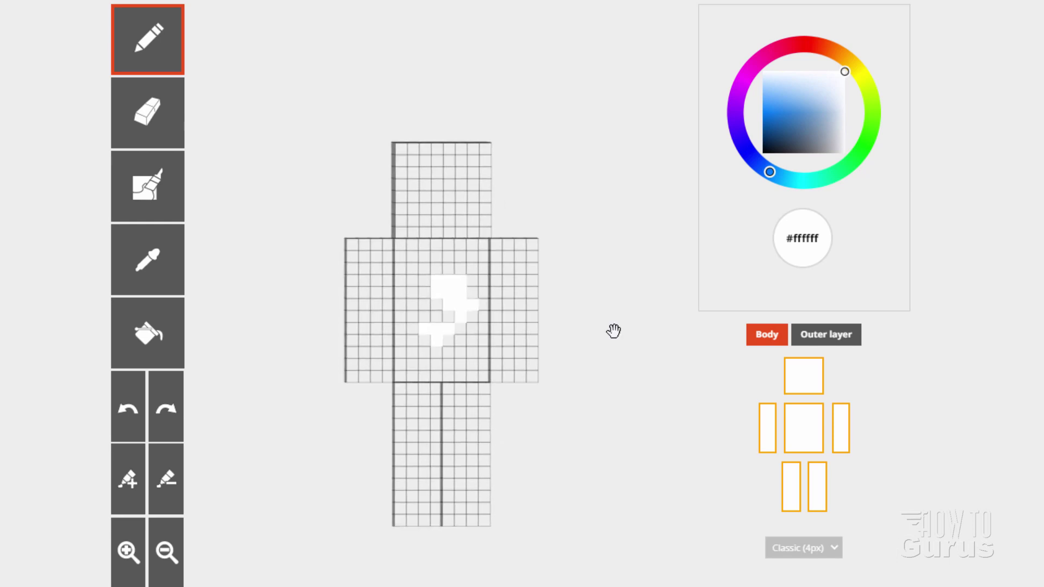
# Step: Zoom the skin model in six steps
pyautogui.click(128, 552)
pyautogui.click(129, 552)
pyautogui.click(128, 552)
pyautogui.click(128, 552)
pyautogui.click(128, 552)
pyautogui.click(127, 552)
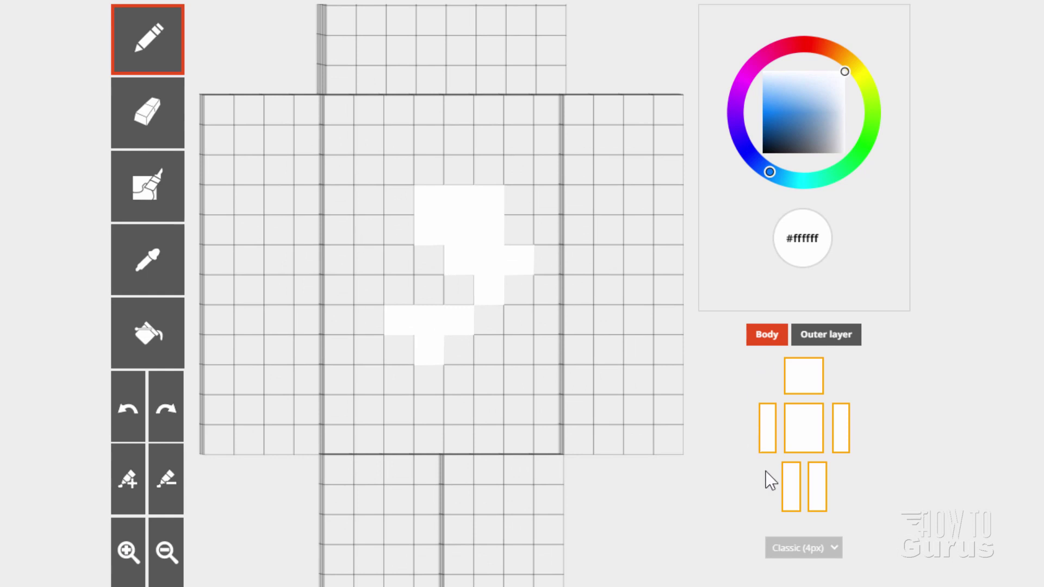
# Step: Hide the head, both arms and both legs, then paint the torso's top two rows white
pyautogui.click(805, 385)
pyautogui.click(767, 435)
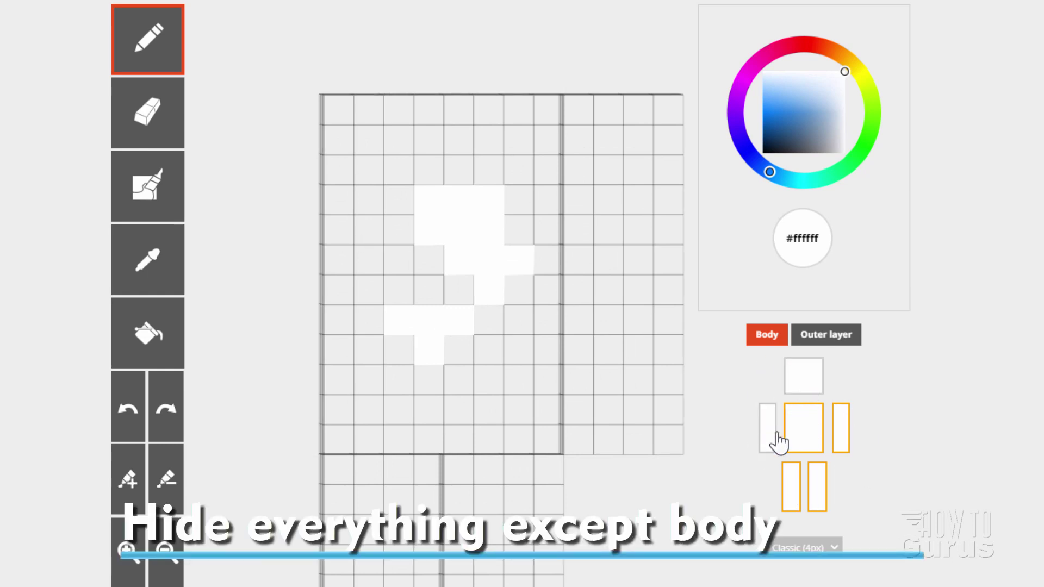
pyautogui.click(841, 442)
pyautogui.click(817, 488)
pyautogui.click(792, 491)
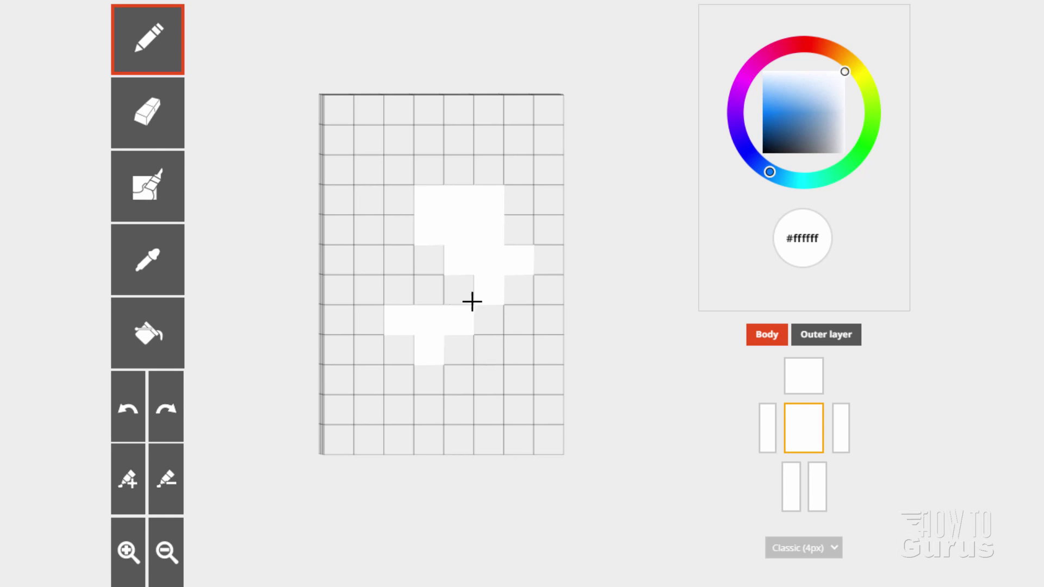
pyautogui.moveTo(346, 122)
pyautogui.mouseDown()
pyautogui.moveTo(524, 118)
pyautogui.moveTo(548, 129)
pyautogui.moveTo(346, 143)
pyautogui.moveTo(342, 165)
pyautogui.moveTo(395, 169)
pyautogui.mouseUp()
# Step: Bucket-fill the remaining torso cells white, then return to the pencil
pyautogui.click(163, 340)
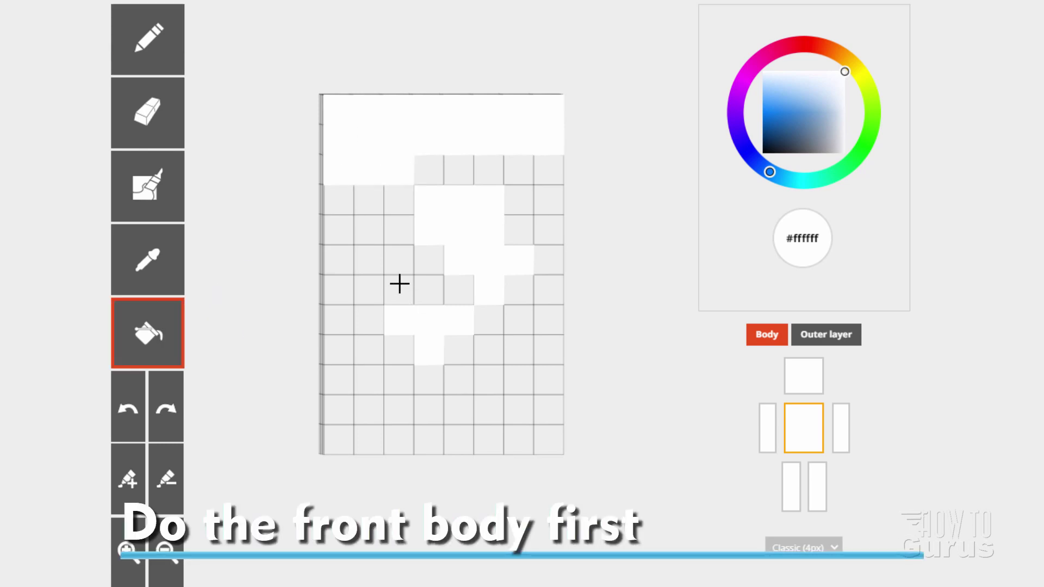
pyautogui.click(399, 283)
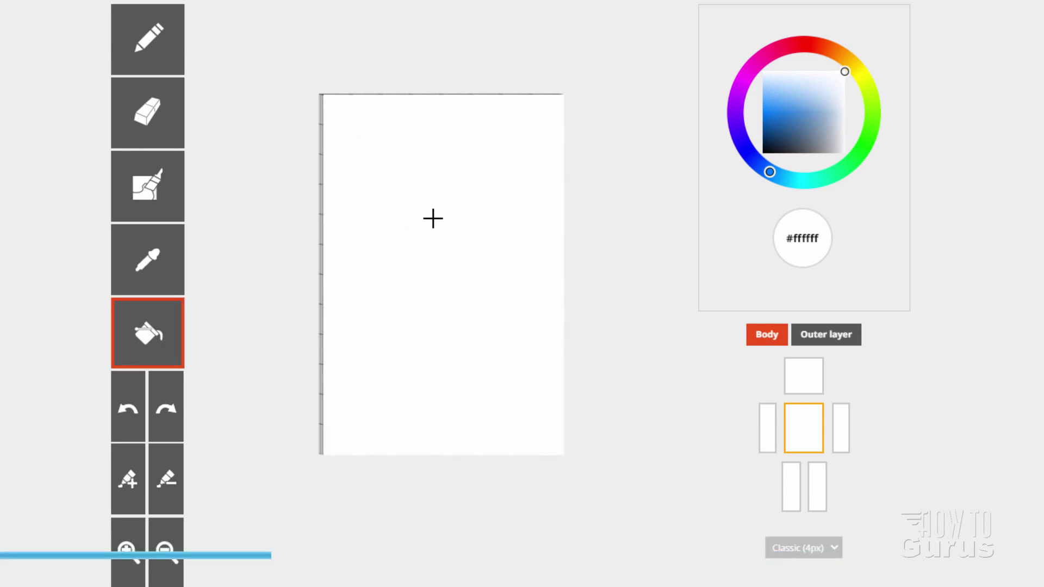
pyautogui.click(154, 41)
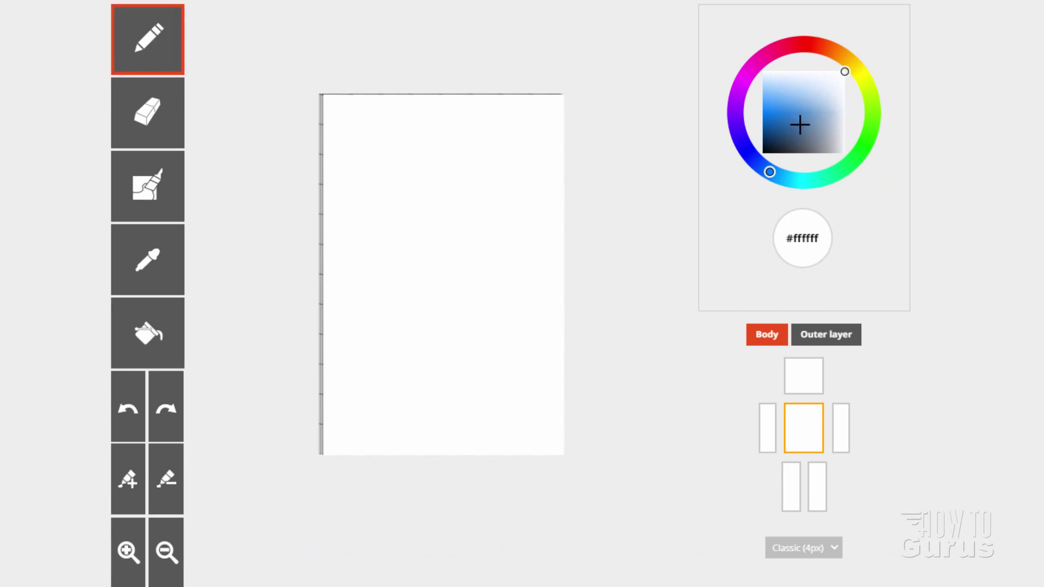
# Step: In black, paint the torso's top corners and a U-shaped smile bar near the bottom
pyautogui.moveTo(803, 115)
pyautogui.mouseDown()
pyautogui.moveTo(776, 125)
pyautogui.moveTo(758, 156)
pyautogui.mouseUp()
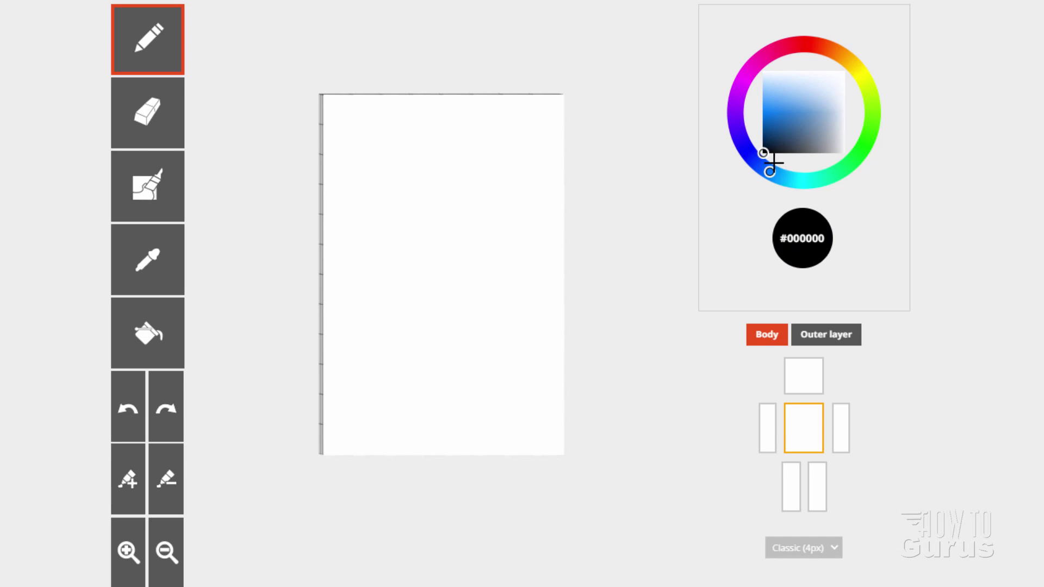
pyautogui.click(340, 109)
pyautogui.click(547, 108)
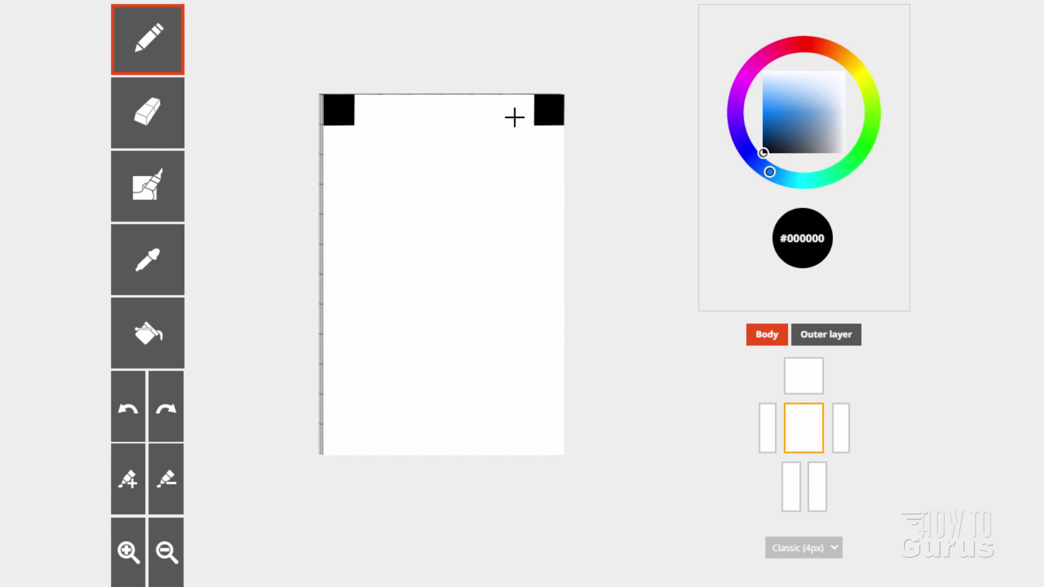
pyautogui.click(338, 440)
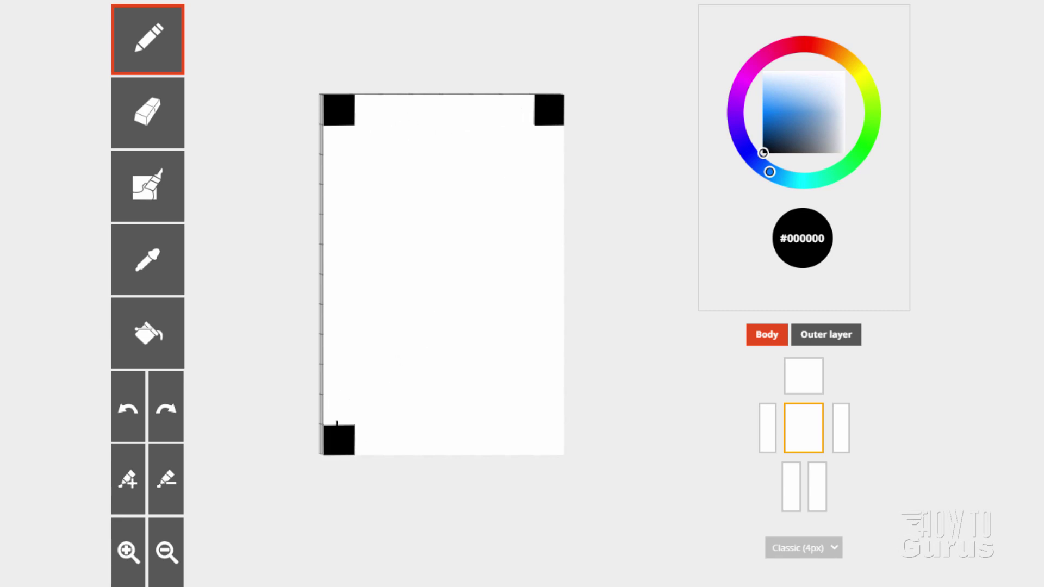
pyautogui.click(335, 417)
pyautogui.click(335, 388)
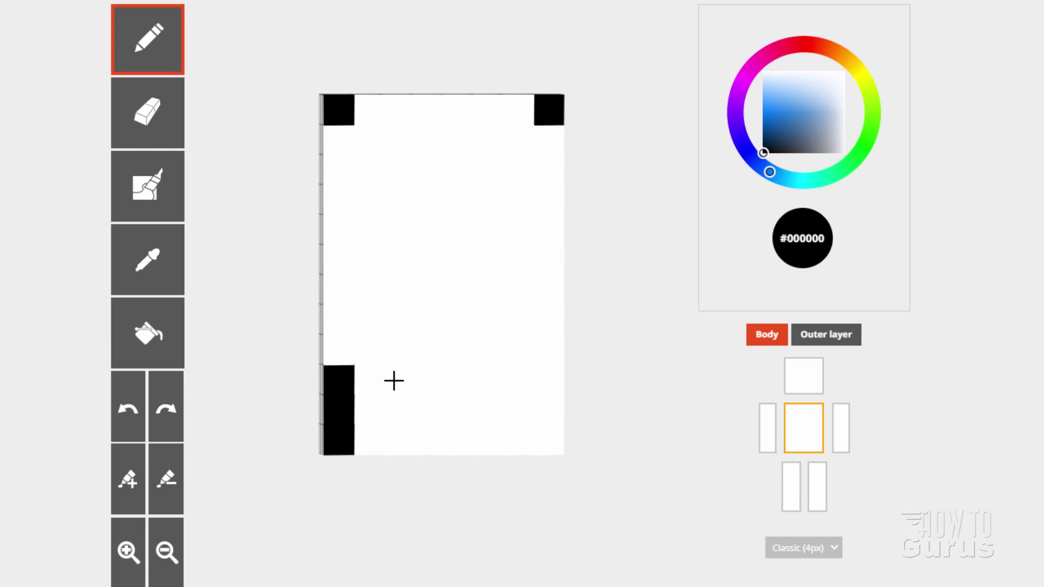
pyautogui.moveTo(367, 379); pyautogui.dragTo(550, 380)
pyautogui.click(545, 354)
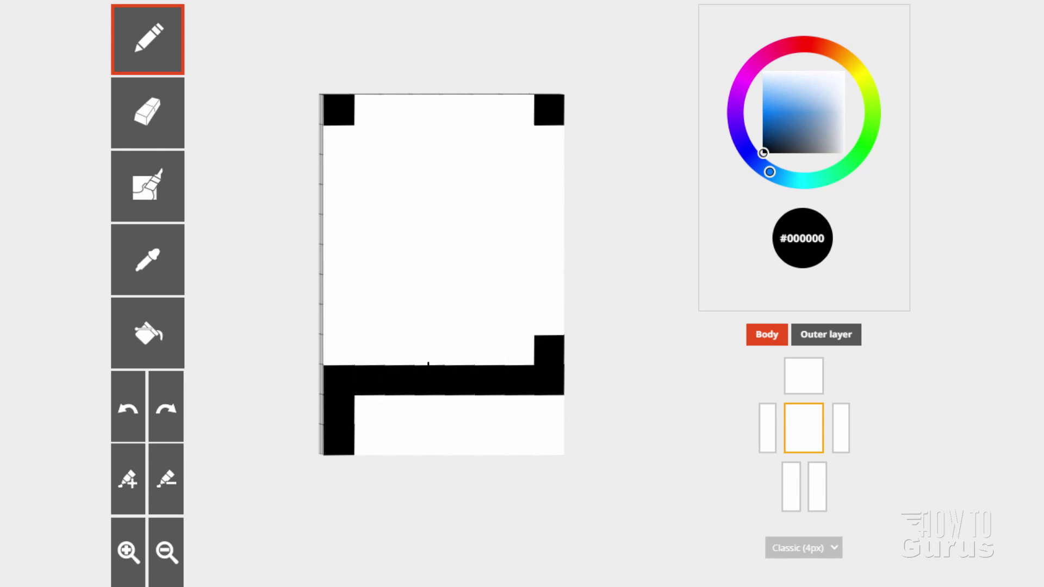
pyautogui.click(346, 354)
# Step: Sample white from the torso and whiten the stray black pixels at the lower left
pyautogui.moveTo(780, 116)
pyautogui.mouseDown()
pyautogui.moveTo(793, 120)
pyautogui.moveTo(851, 58)
pyautogui.moveTo(792, 125)
pyautogui.mouseUp()
pyautogui.click(149, 261)
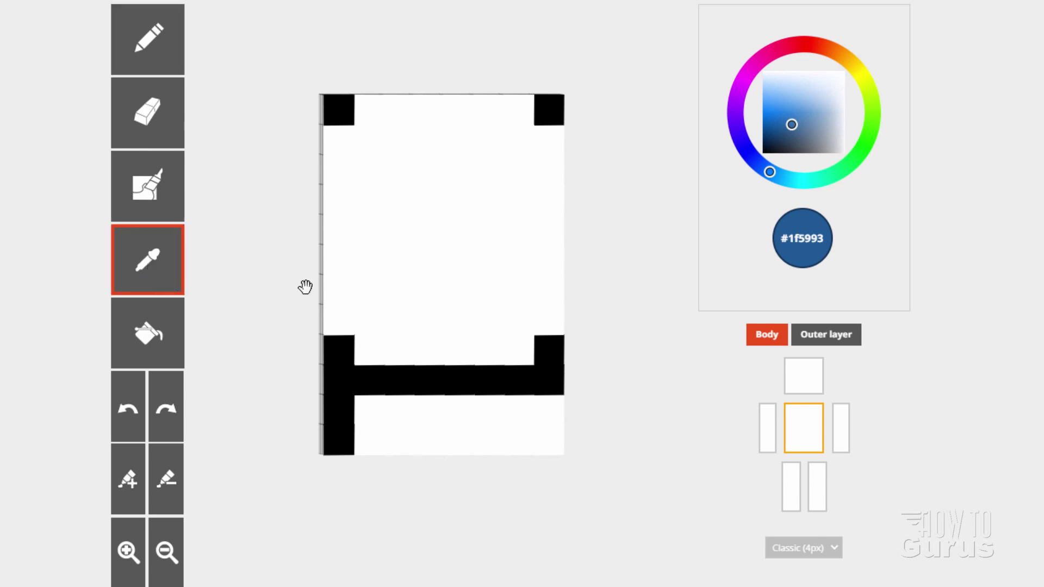
pyautogui.click(441, 224)
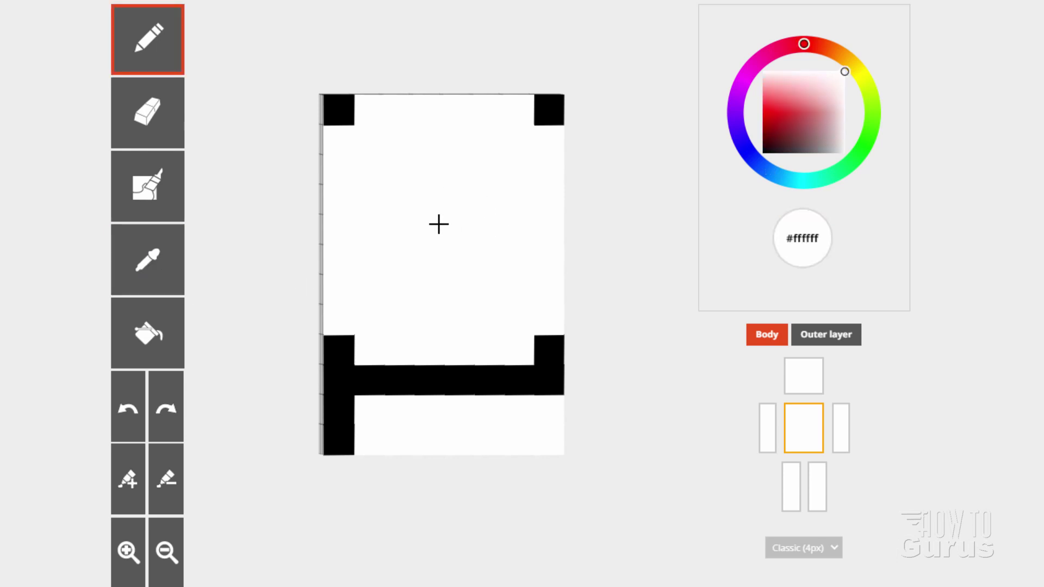
pyautogui.click(345, 416)
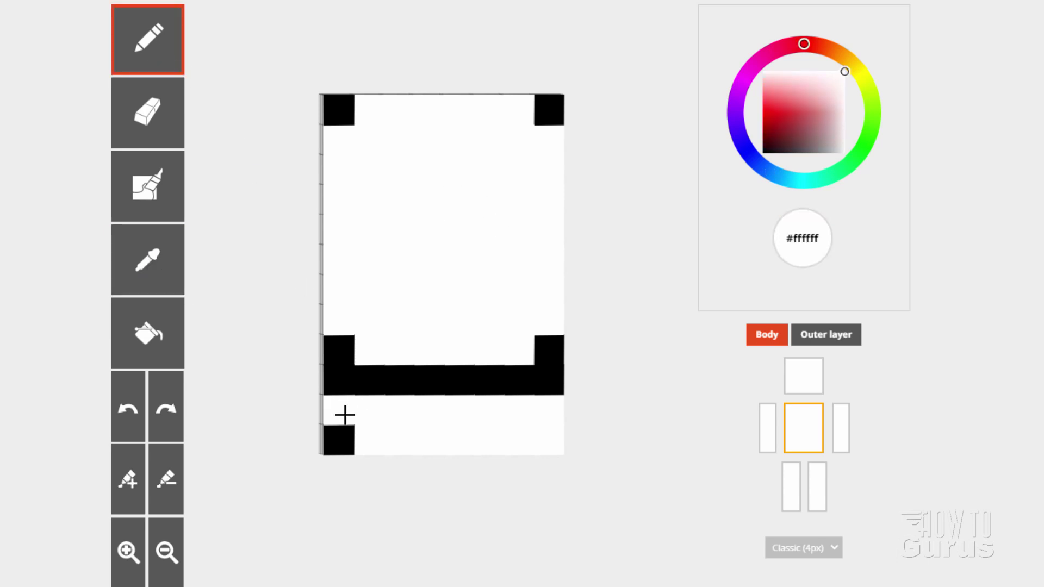
pyautogui.click(344, 432)
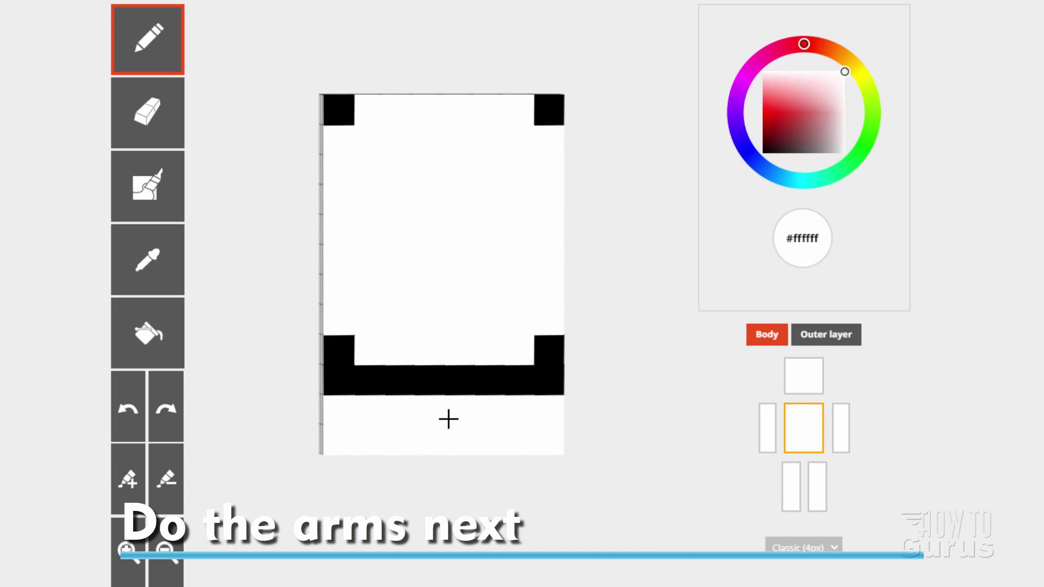
# Step: Show both arms again and sample black from the torso
pyautogui.click(766, 427)
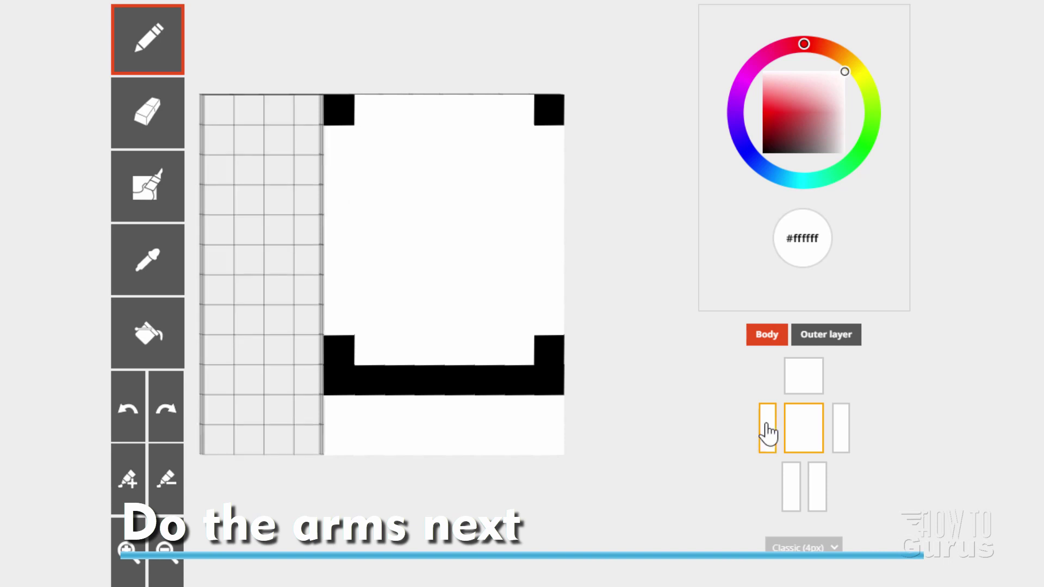
pyautogui.click(846, 437)
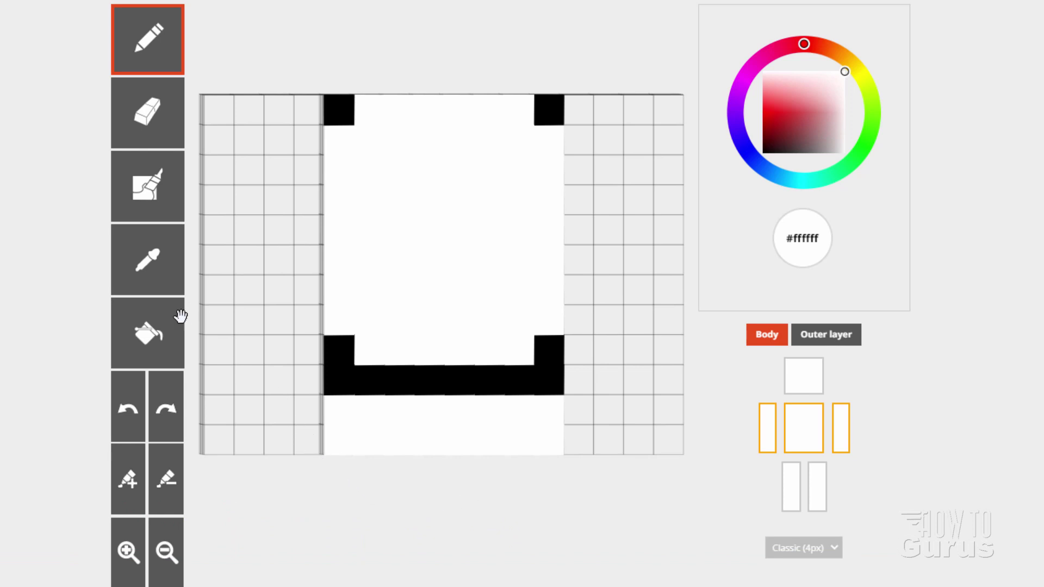
pyautogui.click(150, 272)
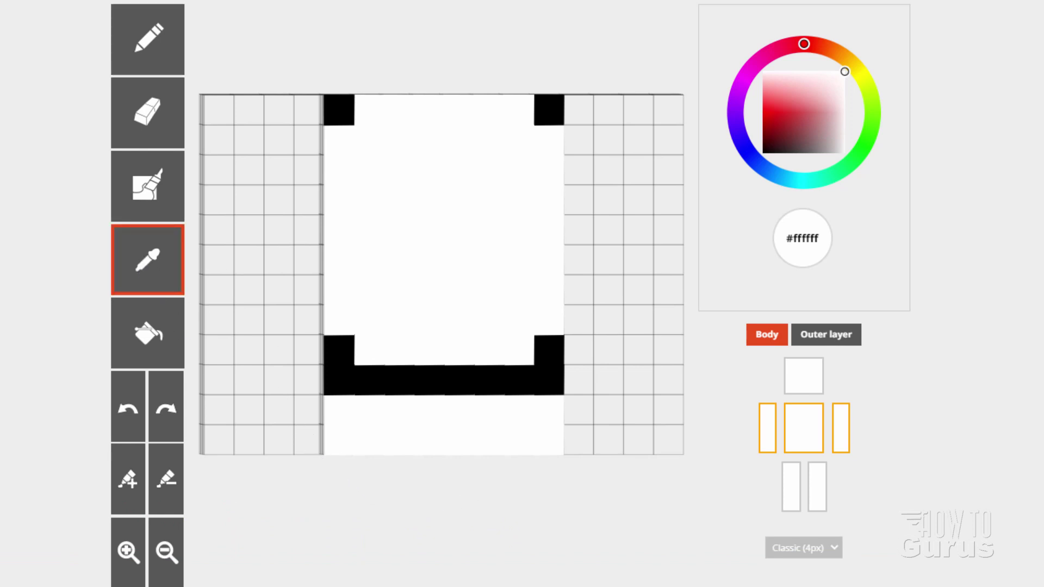
pyautogui.click(339, 364)
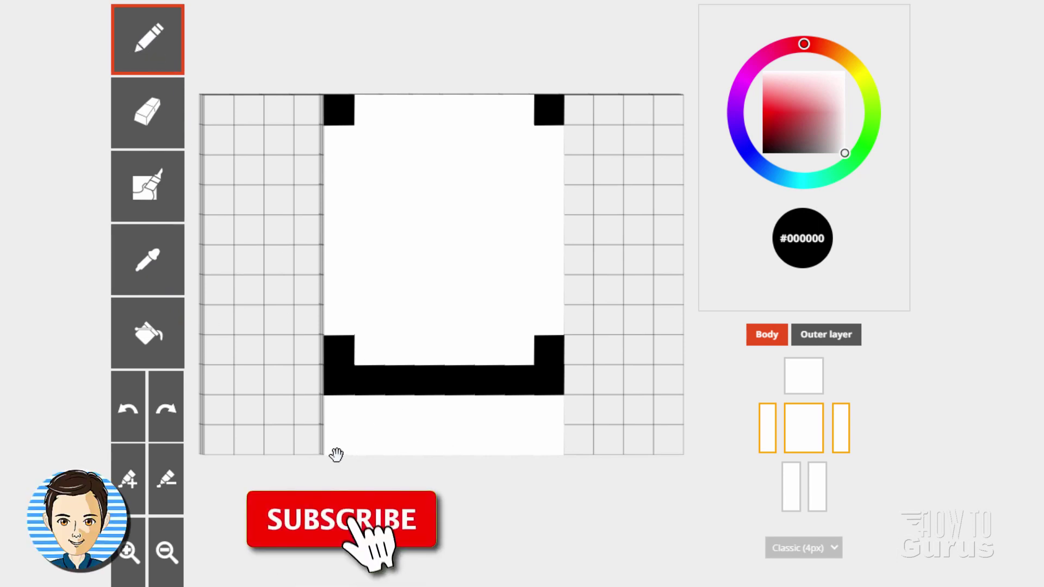
# Step: Paint a black block of cells at the lower part of the arm area
pyautogui.moveTo(305, 436); pyautogui.dragTo(279, 441)
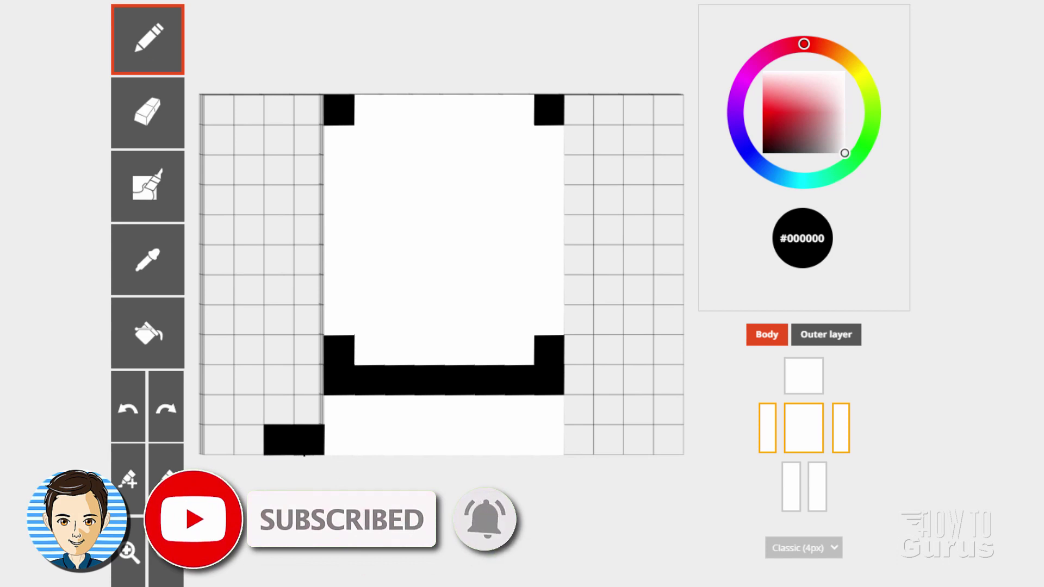
pyautogui.click(278, 415)
pyautogui.click(277, 386)
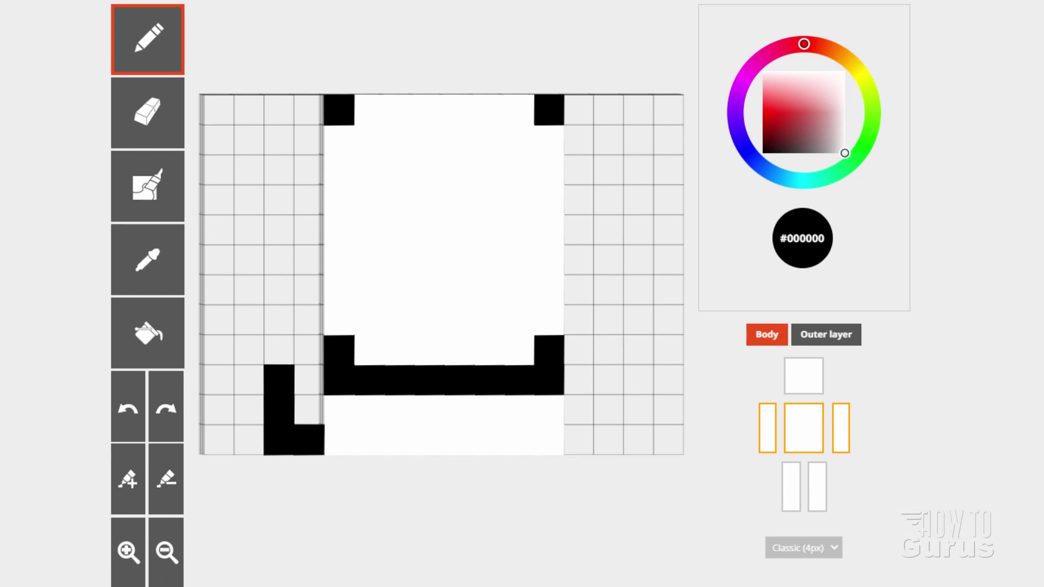
pyautogui.click(255, 385)
pyautogui.click(252, 409)
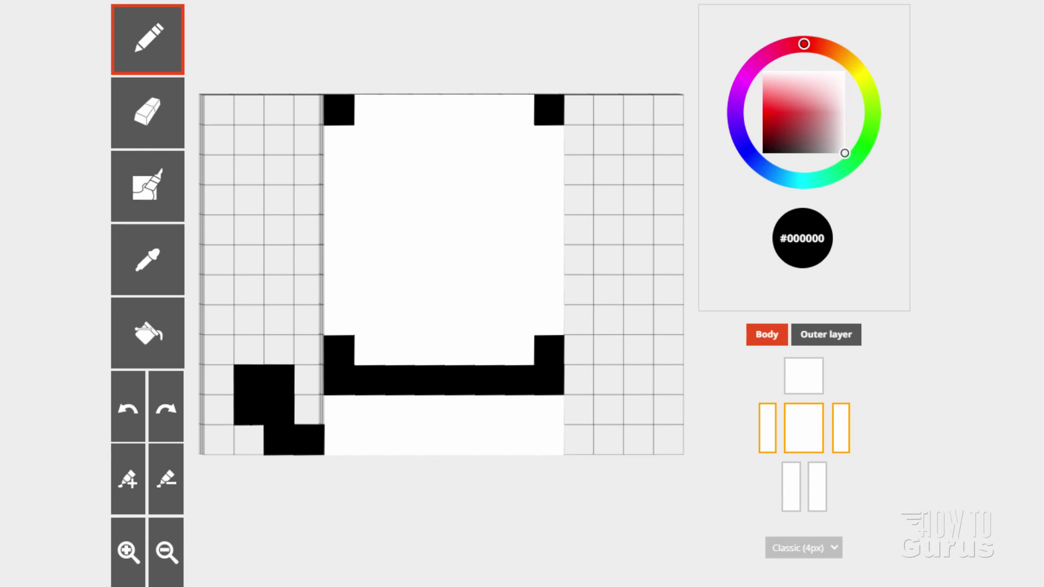
# Step: Draw the black left-side face outline and left eye, then sample white
pyautogui.click(299, 107)
pyautogui.click(305, 139)
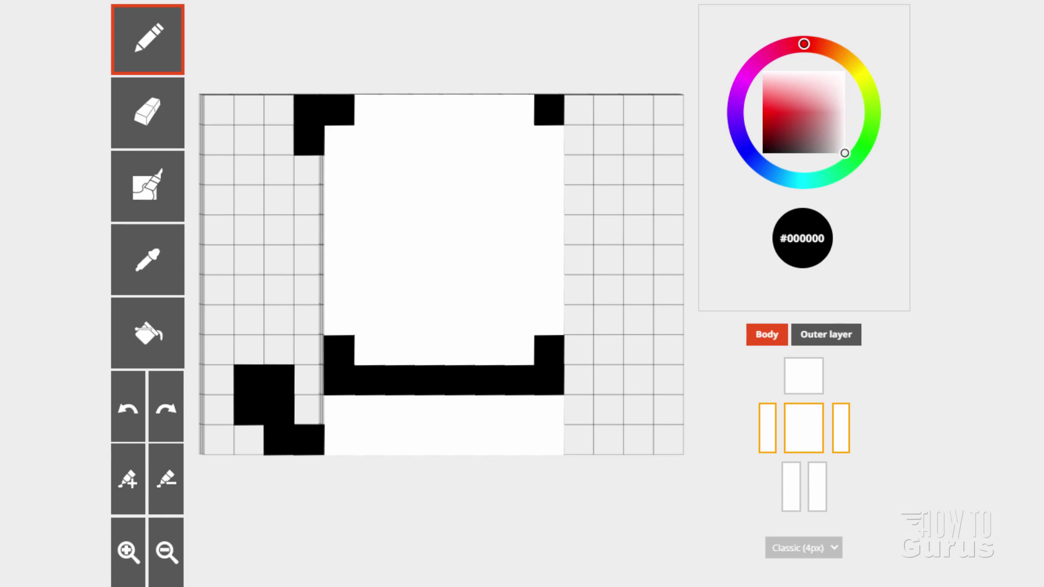
pyautogui.click(279, 139)
pyautogui.click(249, 139)
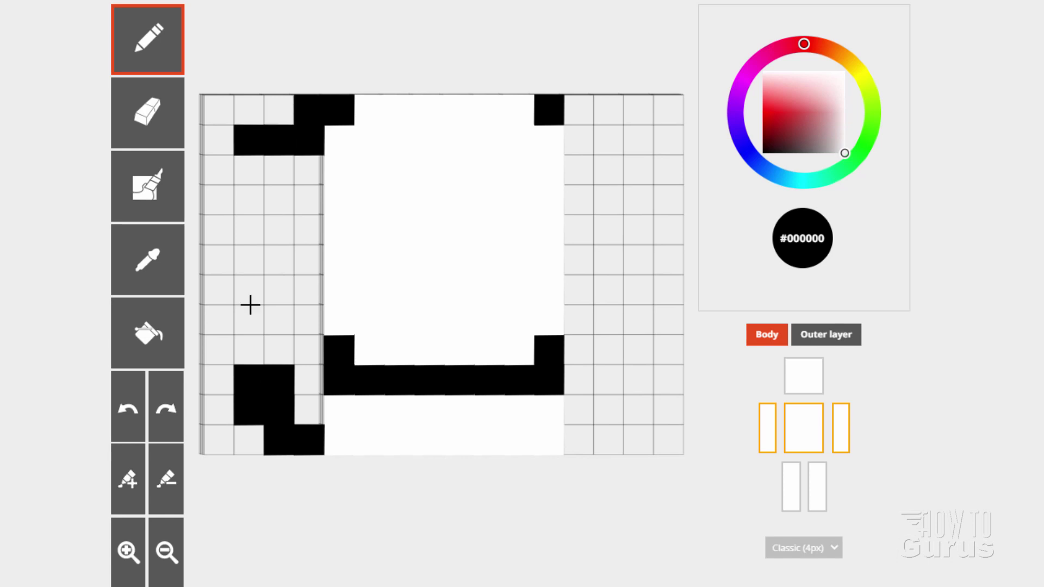
pyautogui.moveTo(238, 166); pyautogui.dragTo(249, 358)
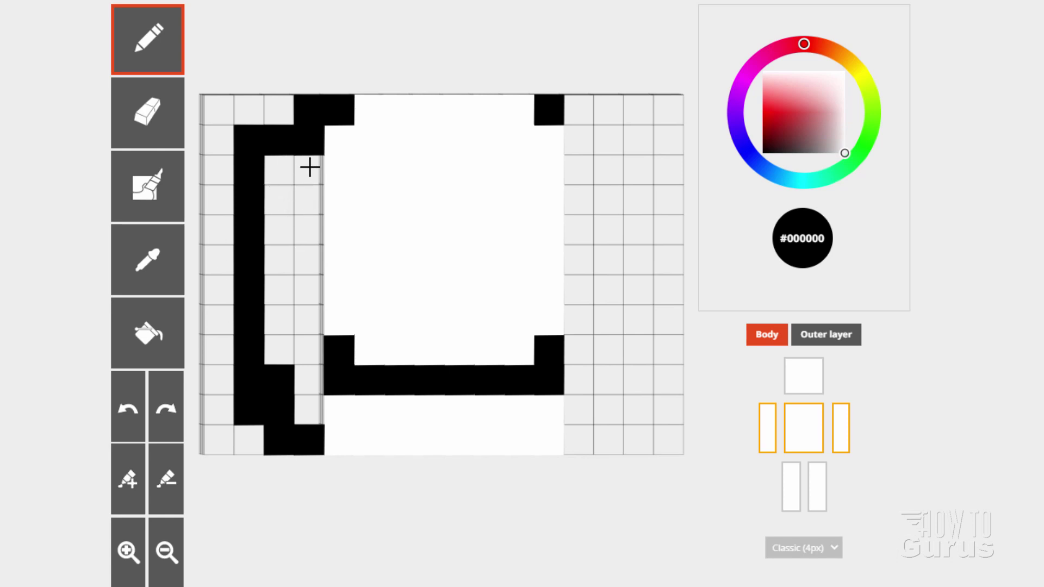
pyautogui.click(309, 229)
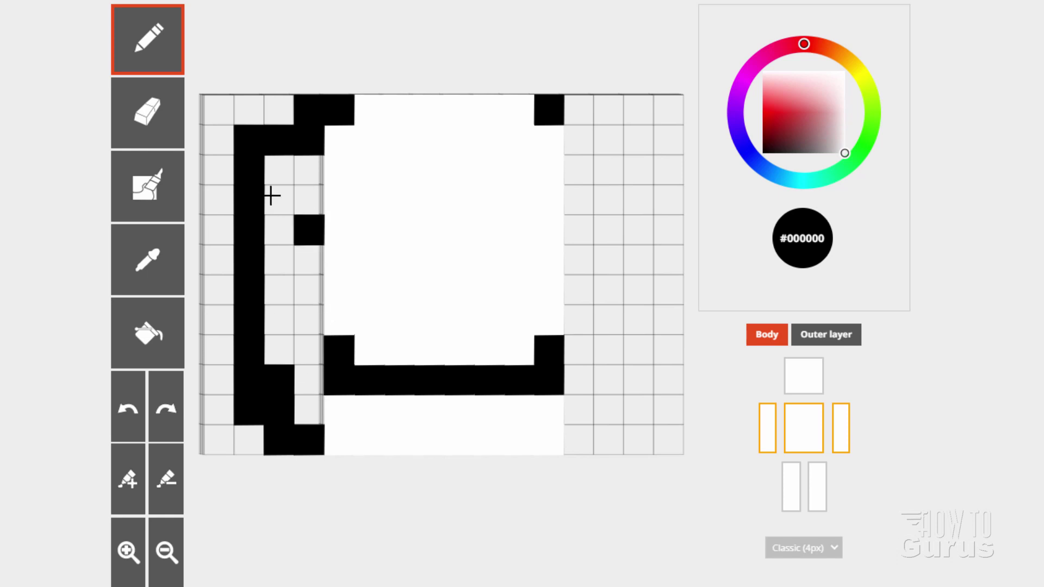
pyautogui.keyDown('alt'); pyautogui.click(426, 233); pyautogui.keyUp('alt')
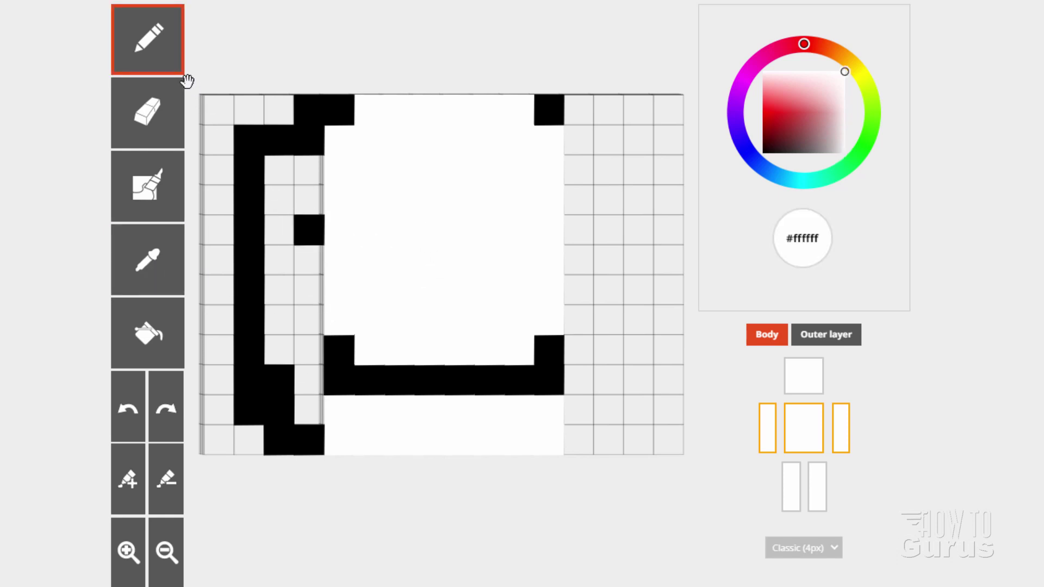
# Step: Whiten the gap beside the left outline and sample black from the outline
pyautogui.moveTo(320, 205)
pyautogui.mouseDown()
pyautogui.moveTo(316, 171)
pyautogui.moveTo(285, 177)
pyautogui.moveTo(303, 200)
pyautogui.moveTo(283, 224)
pyautogui.moveTo(285, 255)
pyautogui.moveTo(302, 264)
pyautogui.moveTo(304, 290)
pyautogui.moveTo(287, 289)
pyautogui.moveTo(286, 316)
pyautogui.moveTo(305, 319)
pyautogui.moveTo(306, 343)
pyautogui.moveTo(291, 349)
pyautogui.moveTo(310, 367)
pyautogui.moveTo(310, 404)
pyautogui.mouseUp()
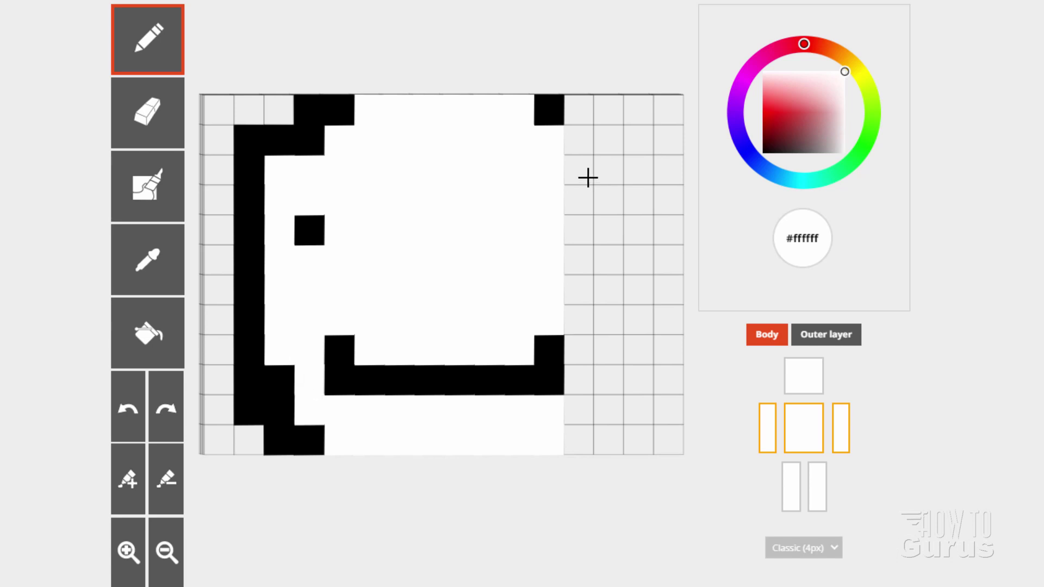
pyautogui.click(148, 264)
pyautogui.click(249, 256)
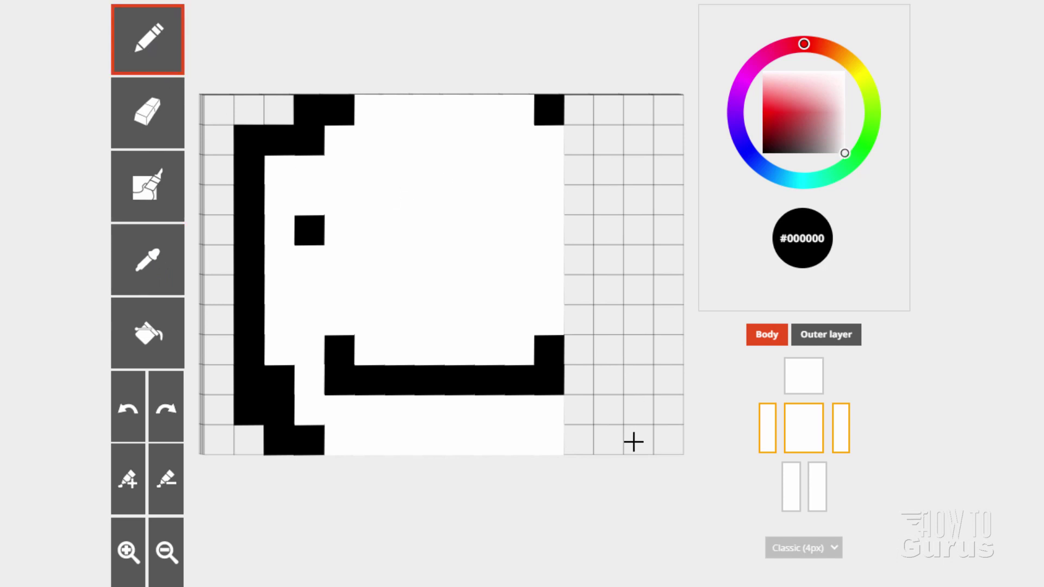
# Step: Draw the black right-side face outline, from top corner to lower diagonal, plus the right eye
pyautogui.click(583, 439)
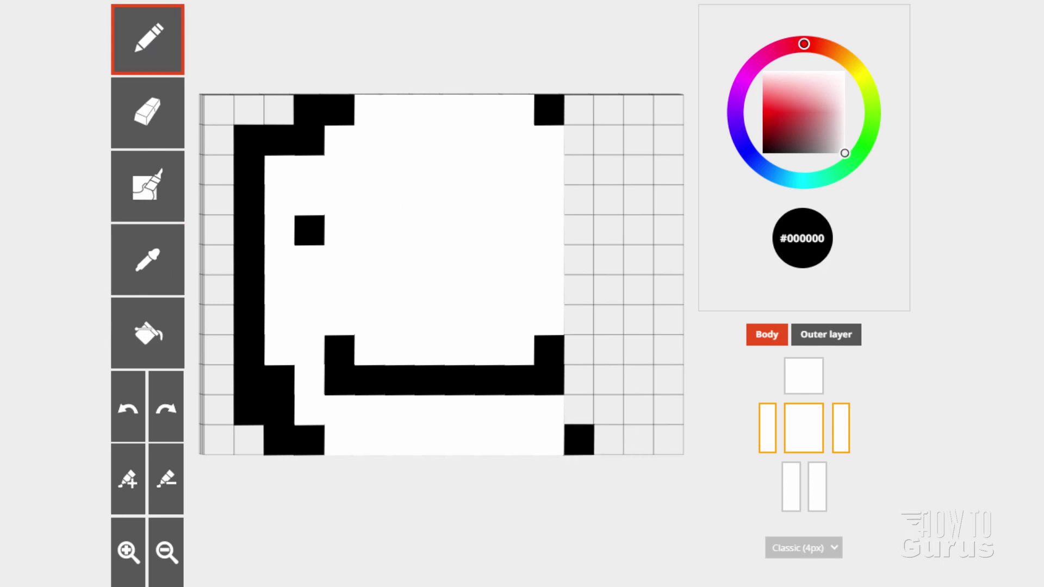
pyautogui.click(609, 410)
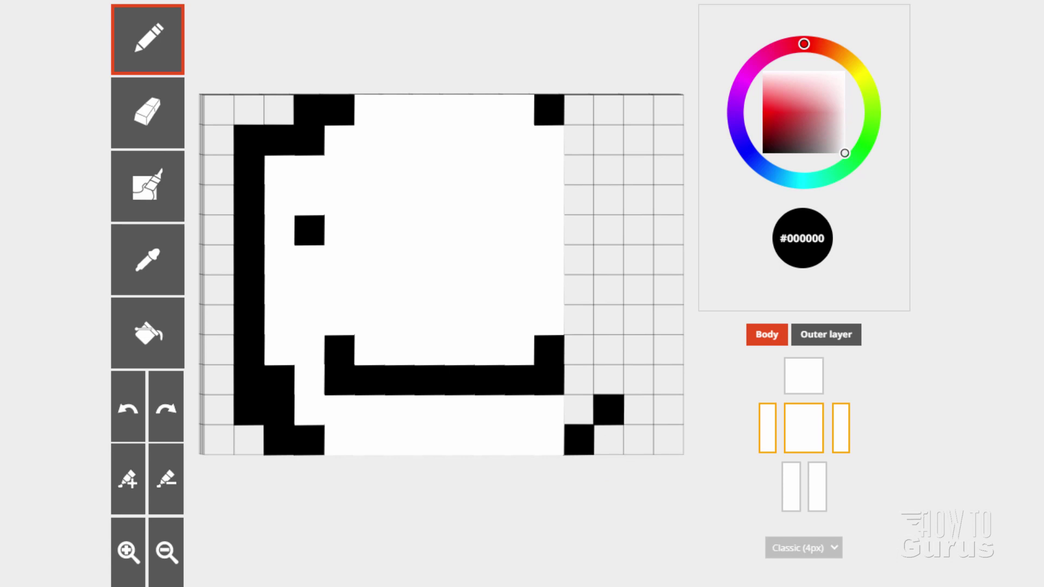
pyautogui.click(630, 387)
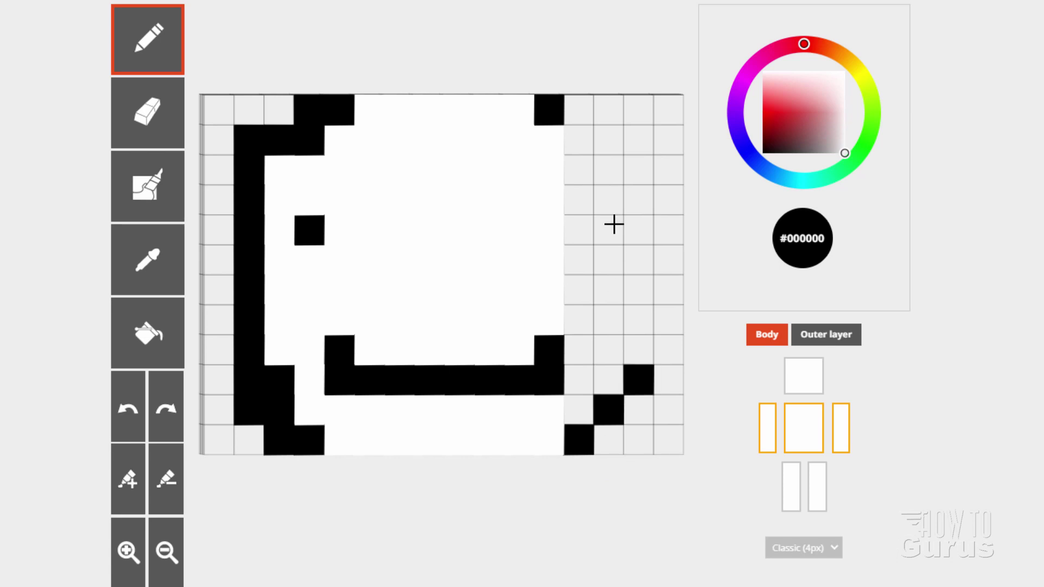
pyautogui.click(579, 114)
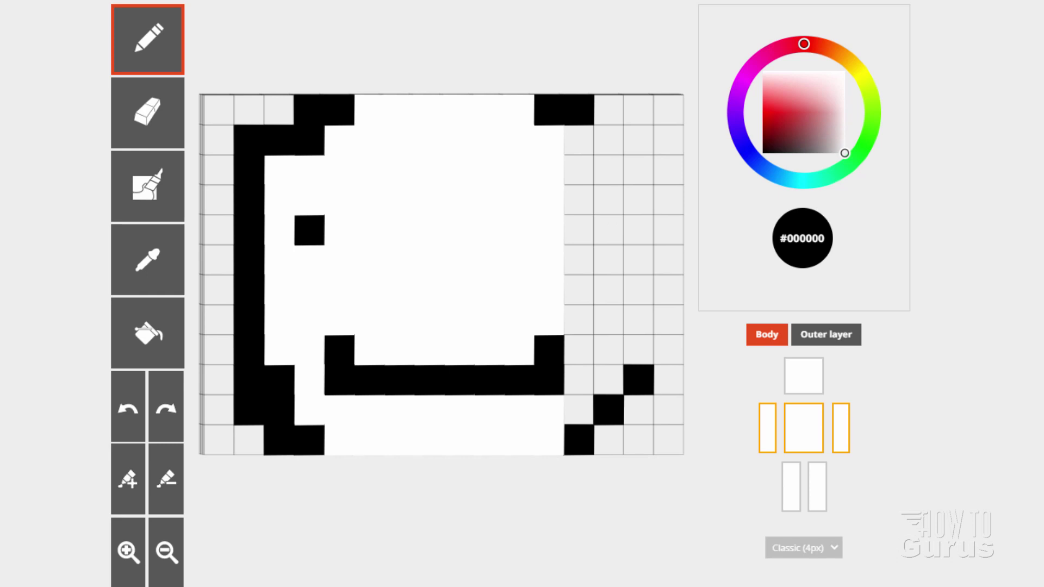
pyautogui.click(608, 139)
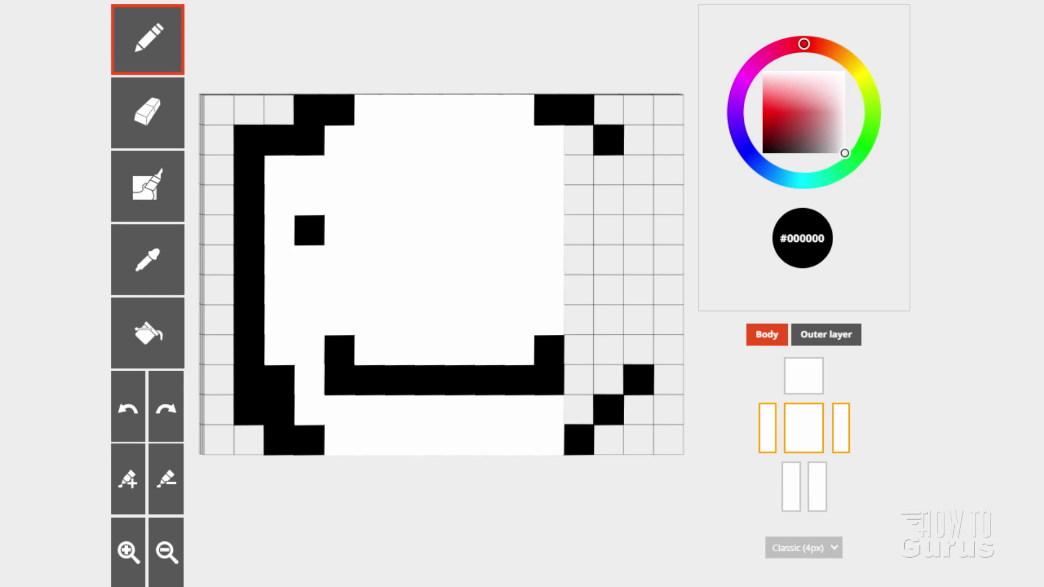
pyautogui.click(606, 172)
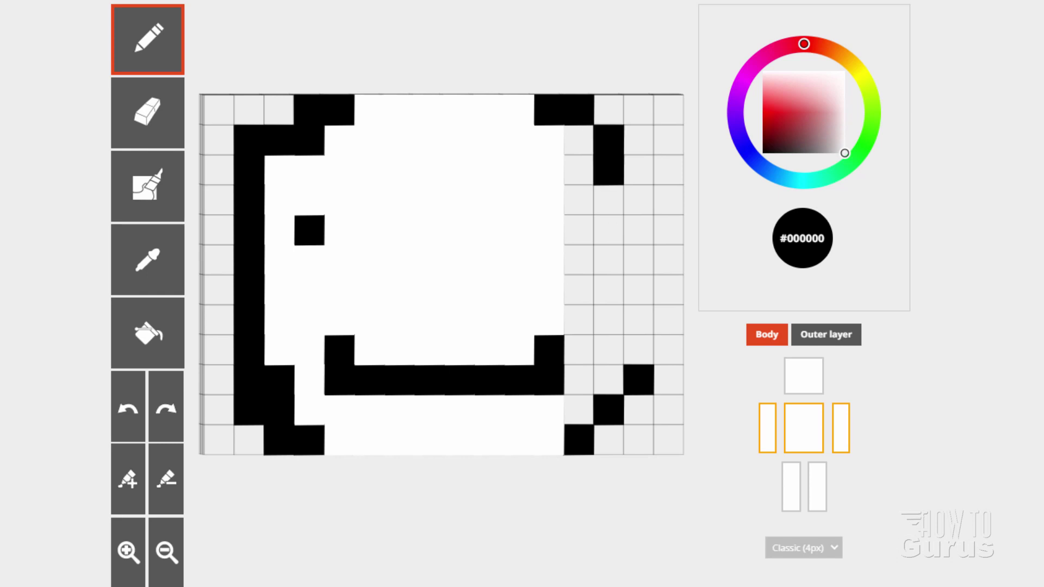
pyautogui.click(627, 193)
pyautogui.moveTo(639, 228); pyautogui.dragTo(639, 381)
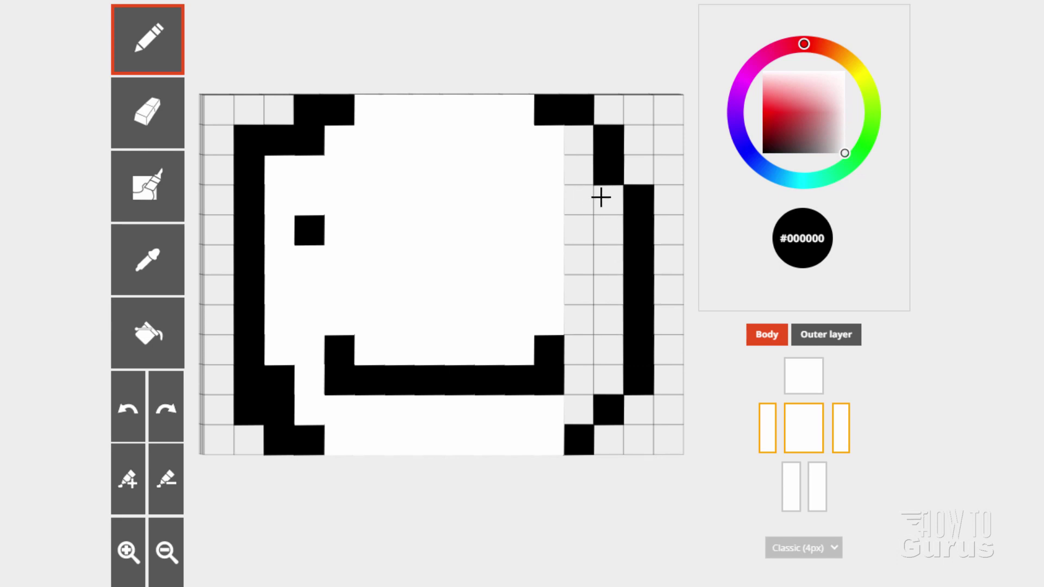
pyautogui.click(582, 232)
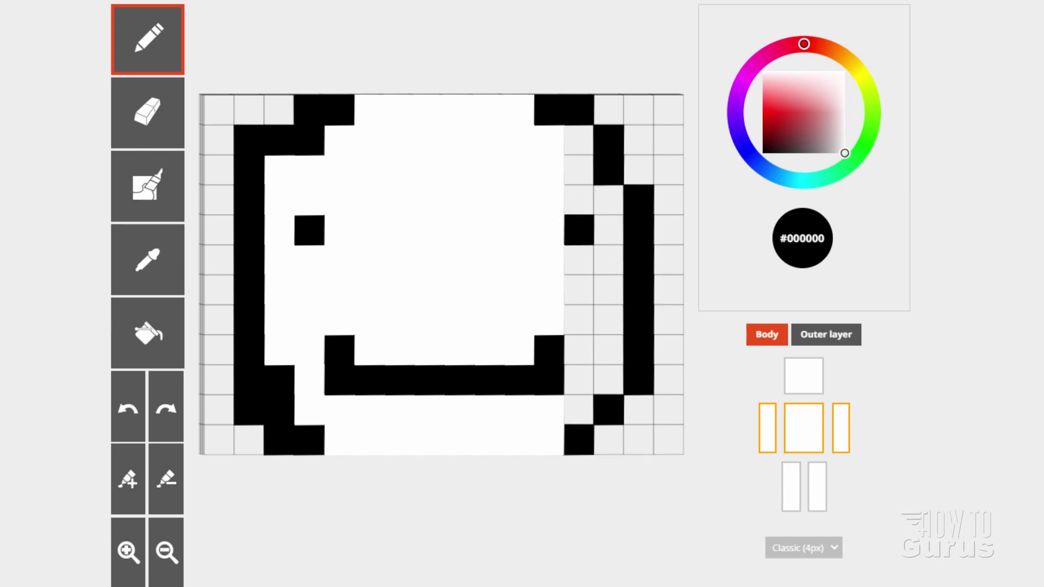
# Step: Sample white, fill the gaps inside the right outline, and show the left leg again
pyautogui.click(155, 272)
pyautogui.click(429, 244)
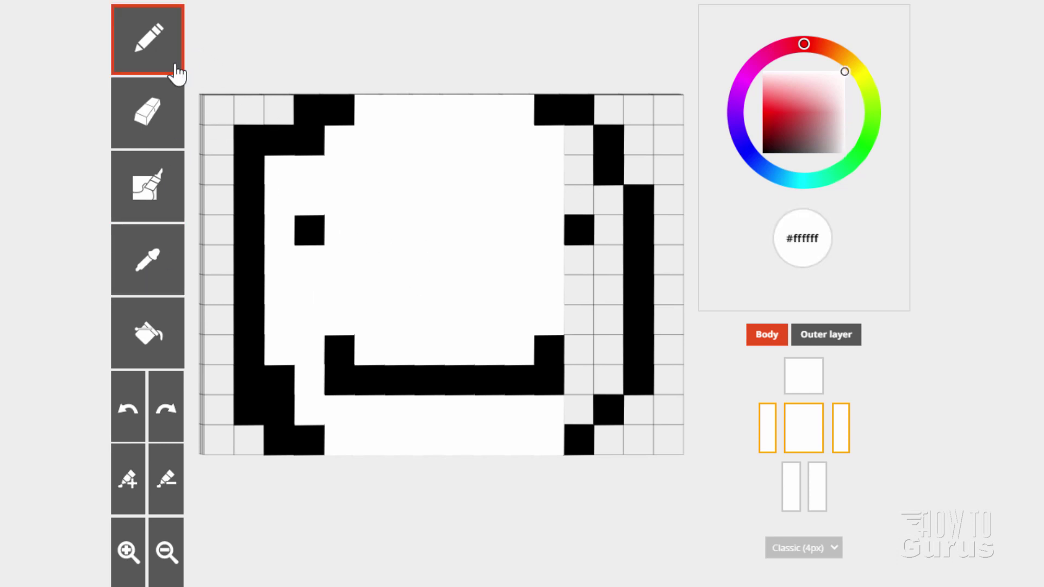
pyautogui.moveTo(572, 142)
pyautogui.mouseDown()
pyautogui.moveTo(580, 199)
pyautogui.moveTo(611, 206)
pyautogui.moveTo(603, 266)
pyautogui.moveTo(588, 263)
pyautogui.moveTo(585, 295)
pyautogui.moveTo(599, 297)
pyautogui.moveTo(605, 314)
pyautogui.moveTo(580, 340)
pyautogui.moveTo(604, 372)
pyautogui.moveTo(586, 386)
pyautogui.moveTo(581, 410)
pyautogui.mouseUp()
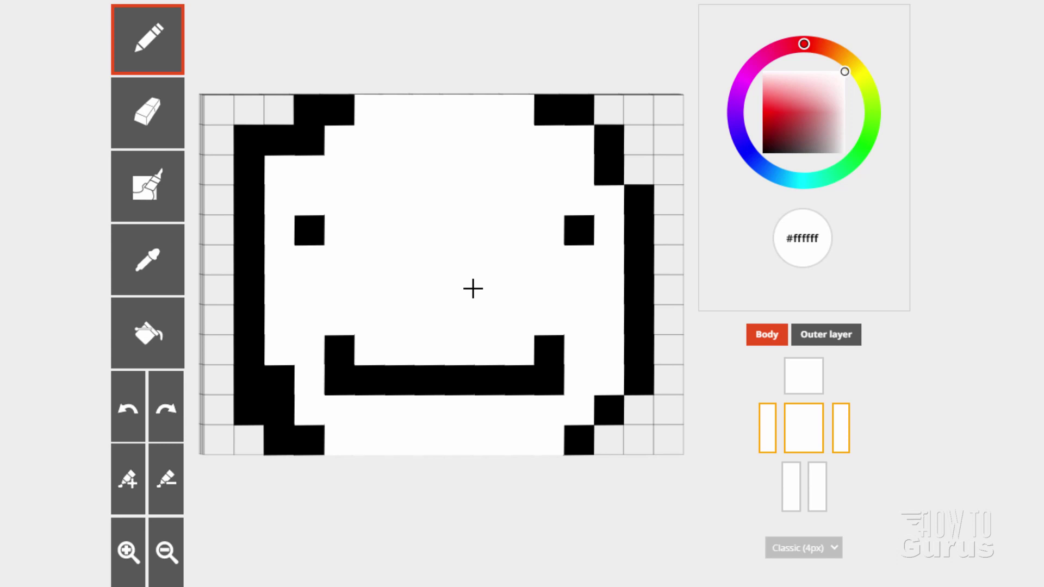
pyautogui.click(790, 489)
# Step: Show the right leg, zoom out, and outline the legs' top, left and right edges in black
pyautogui.click(817, 503)
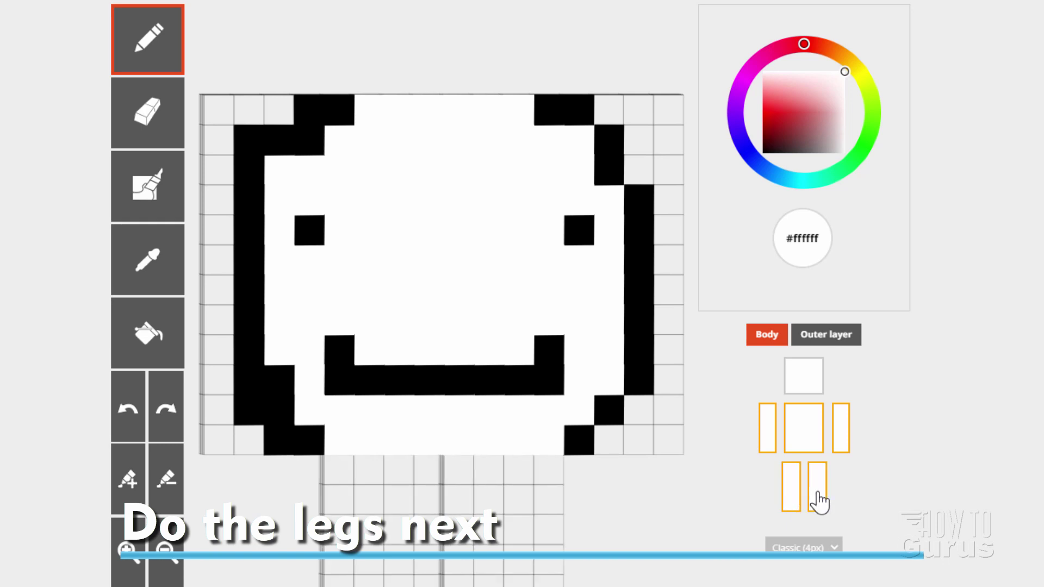
pyautogui.click(165, 560)
pyautogui.click(165, 560)
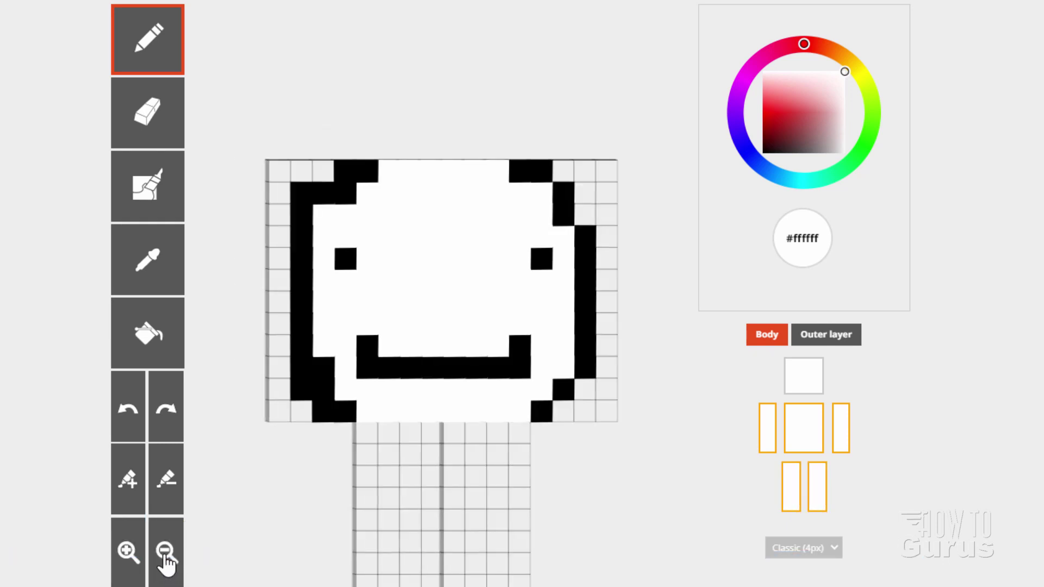
pyautogui.click(165, 560)
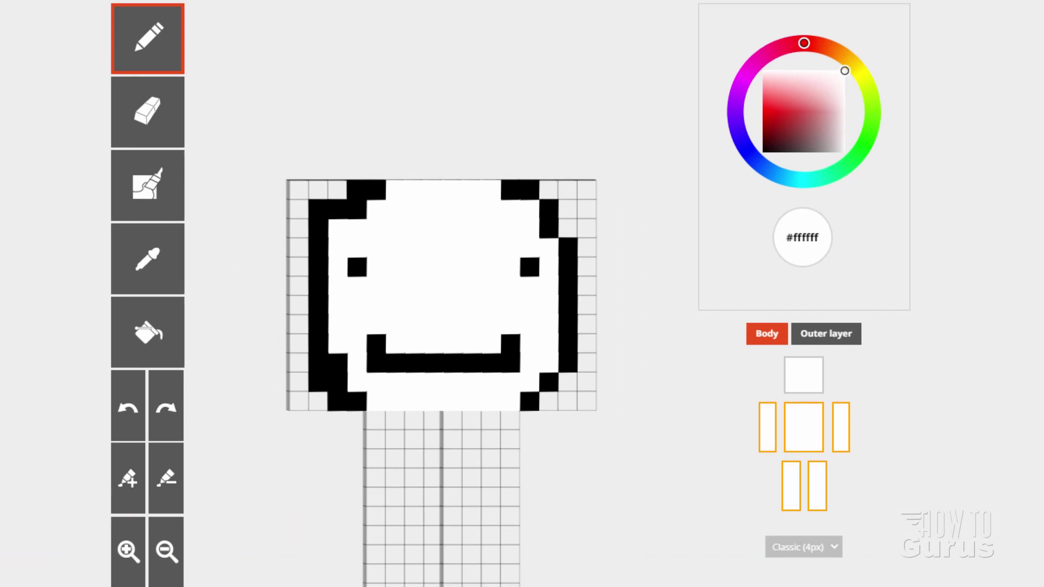
pyautogui.scroll(-2, 167, 565)
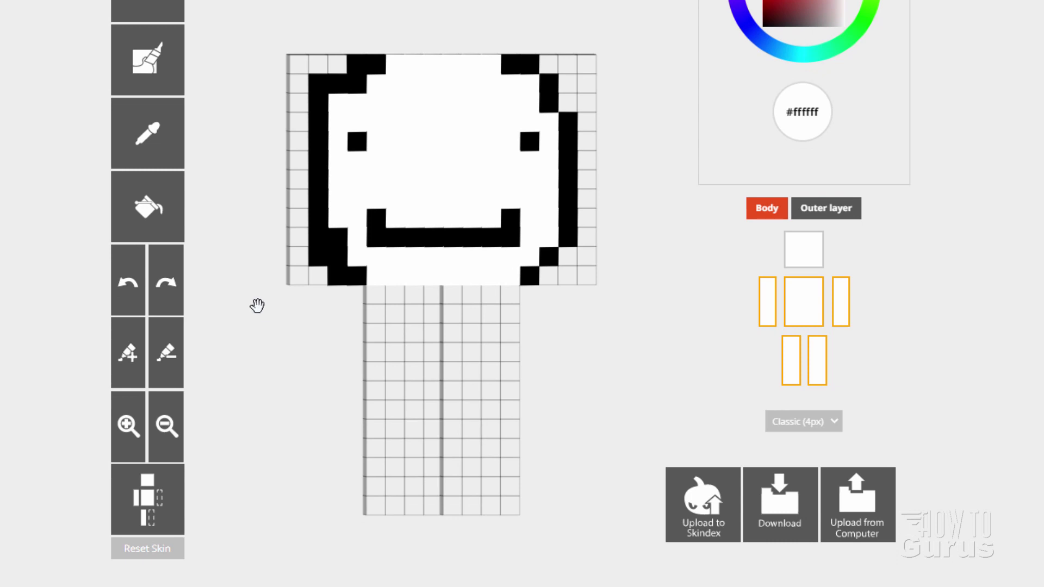
pyautogui.click(166, 151)
pyautogui.click(443, 238)
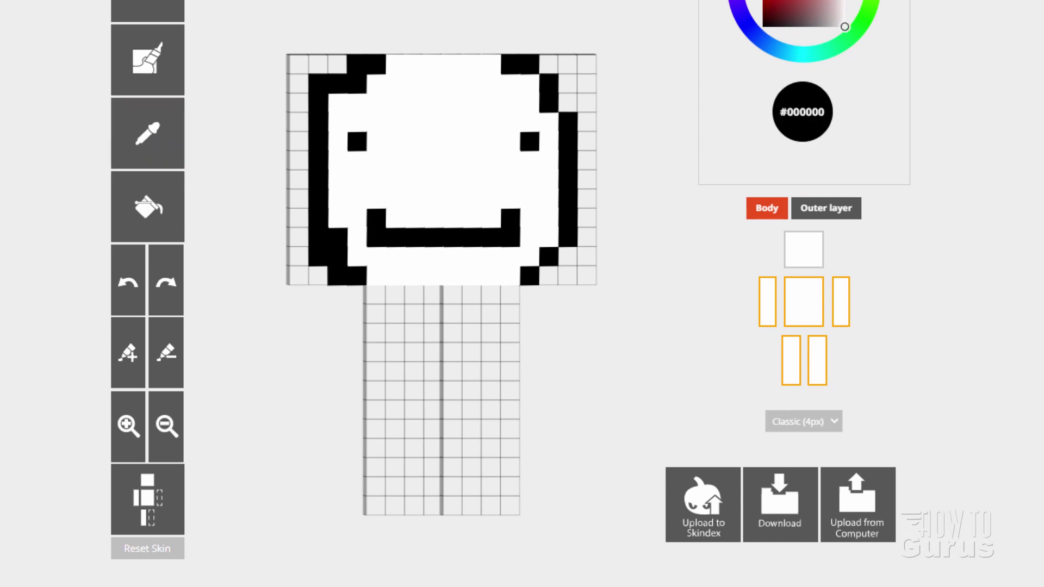
pyautogui.moveTo(375, 294); pyautogui.dragTo(504, 295)
pyautogui.moveTo(375, 305); pyautogui.dragTo(387, 501)
pyautogui.moveTo(510, 312); pyautogui.dragTo(520, 500)
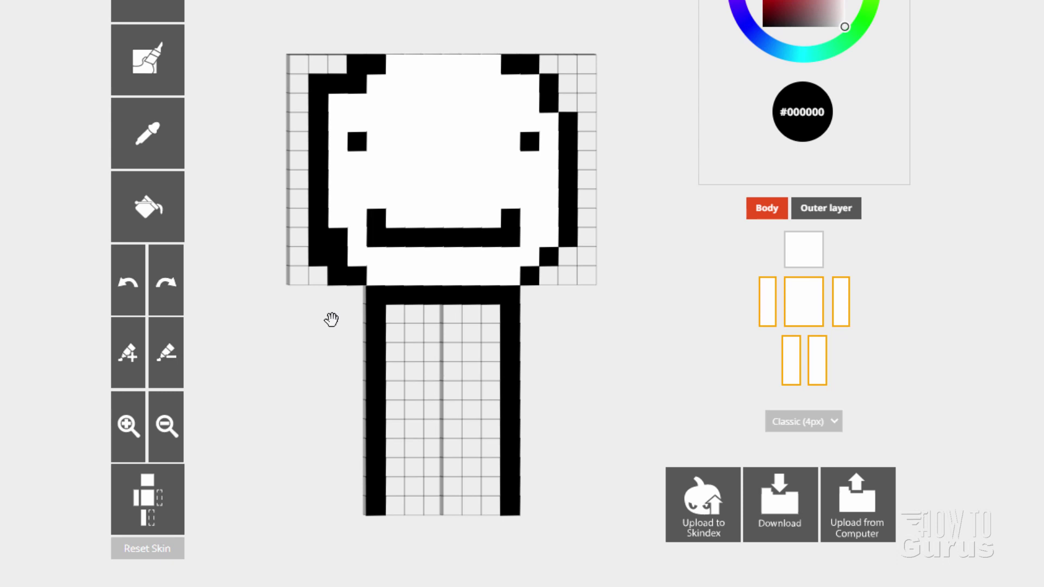
# Step: Fill the leg fronts white between the black edges and show the head again
pyautogui.click(147, 133)
pyautogui.click(419, 161)
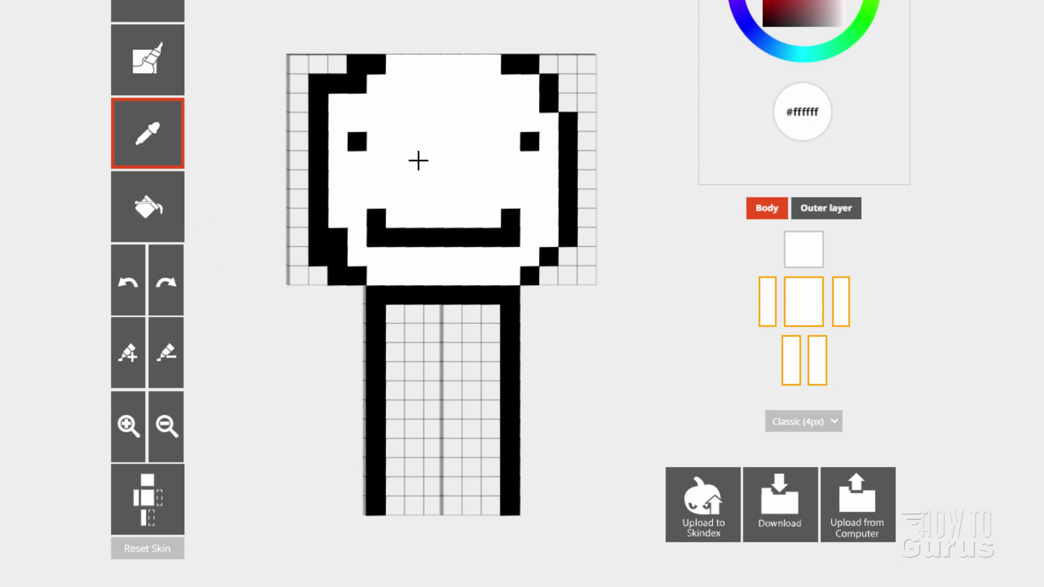
pyautogui.moveTo(401, 320)
pyautogui.mouseDown()
pyautogui.moveTo(486, 329)
pyautogui.moveTo(484, 321)
pyautogui.moveTo(396, 337)
pyautogui.moveTo(401, 351)
pyautogui.moveTo(487, 353)
pyautogui.moveTo(489, 366)
pyautogui.moveTo(394, 383)
pyautogui.moveTo(477, 384)
pyautogui.moveTo(489, 398)
pyautogui.moveTo(478, 409)
pyautogui.moveTo(397, 413)
pyautogui.moveTo(397, 431)
pyautogui.moveTo(479, 428)
pyautogui.moveTo(488, 450)
pyautogui.moveTo(395, 451)
pyautogui.moveTo(398, 462)
pyautogui.moveTo(486, 469)
pyautogui.moveTo(480, 481)
pyautogui.moveTo(402, 483)
pyautogui.moveTo(400, 501)
pyautogui.moveTo(492, 500)
pyautogui.mouseUp()
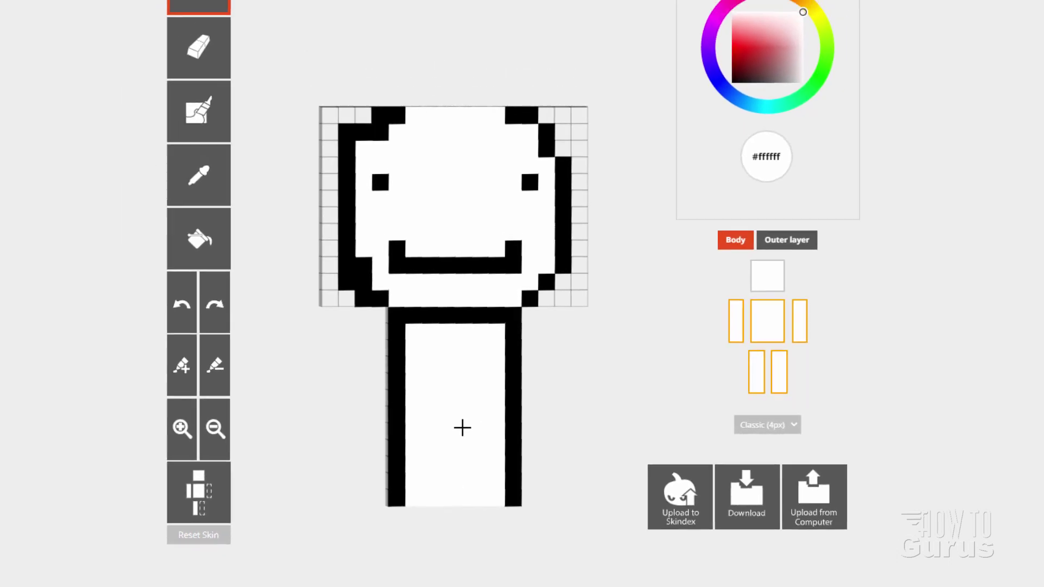
pyautogui.click(793, 247)
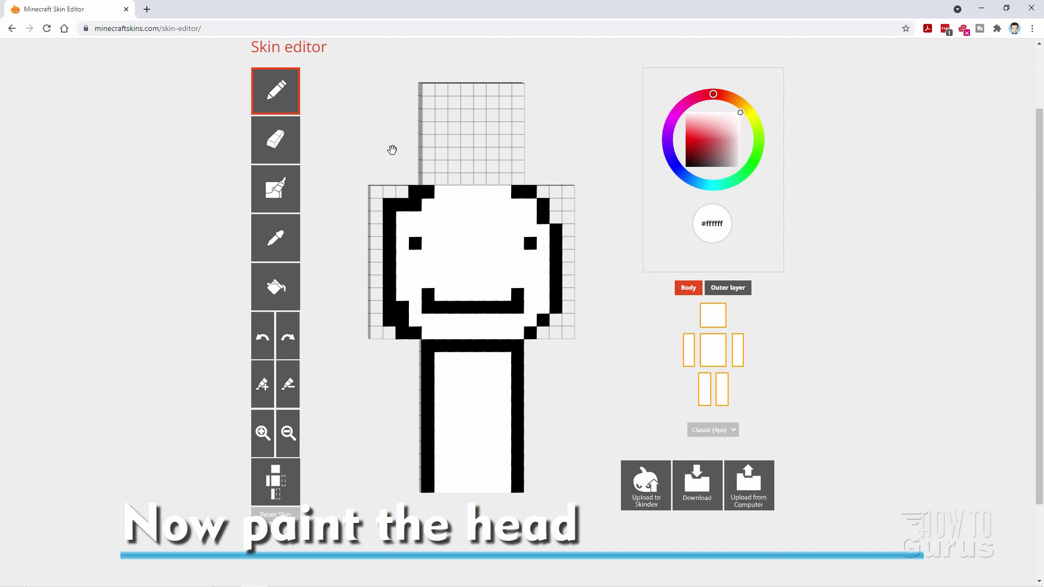
# Step: Paint the head's top row white and blacken the cells above its top-left corner
pyautogui.moveTo(382, 157); pyautogui.dragTo(384, 119)
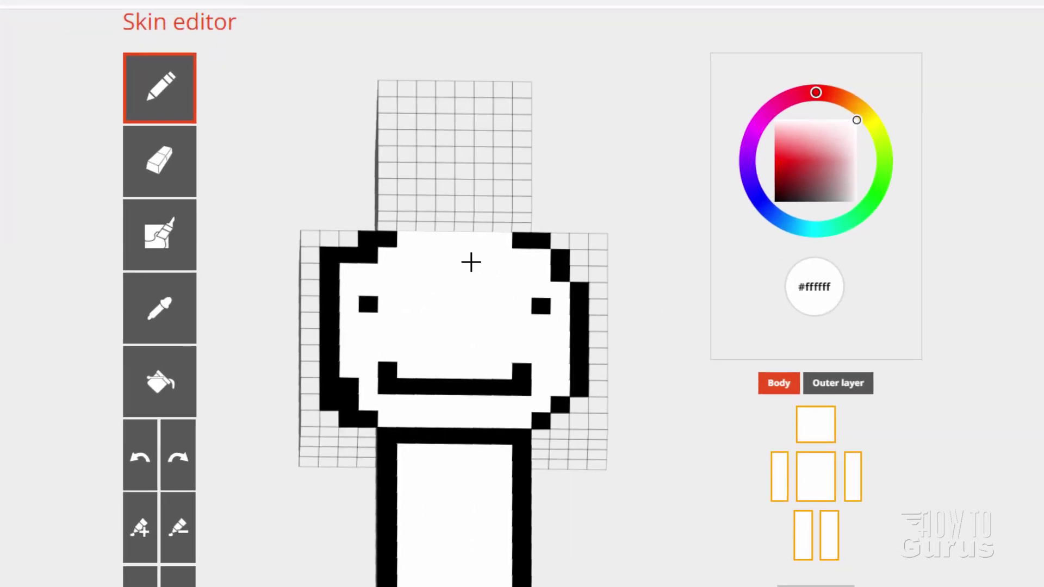
pyautogui.moveTo(427, 226)
pyautogui.mouseDown()
pyautogui.moveTo(480, 226)
pyautogui.moveTo(504, 252)
pyautogui.mouseUp()
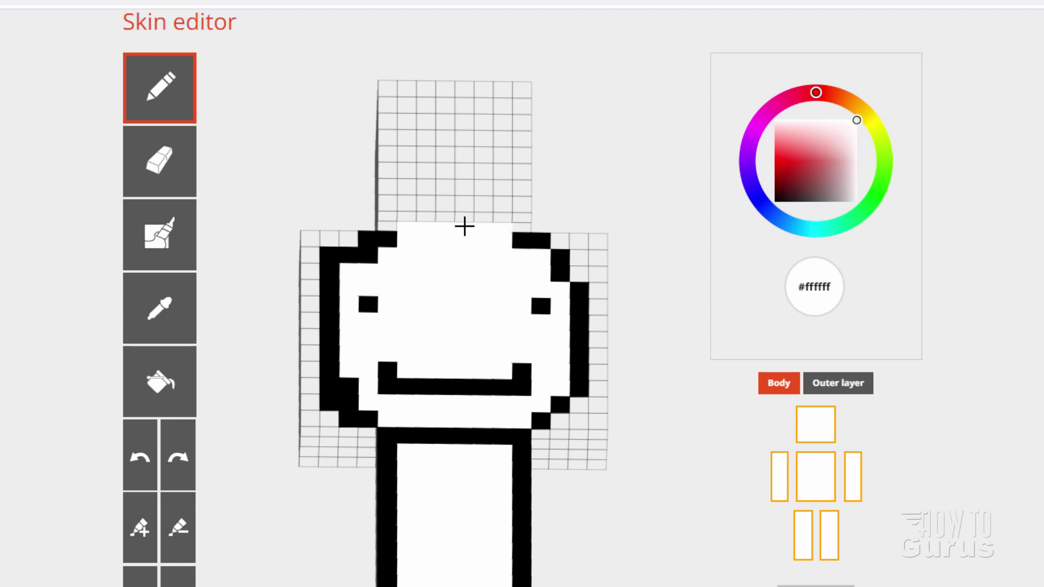
pyautogui.click(160, 308)
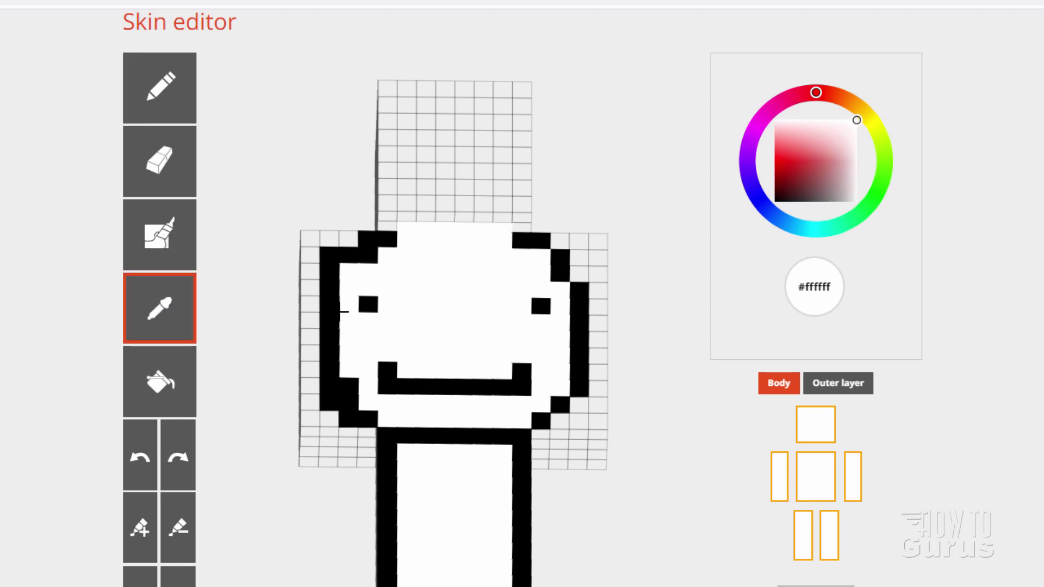
pyautogui.click(339, 309)
pyautogui.moveTo(390, 222); pyautogui.dragTo(406, 216)
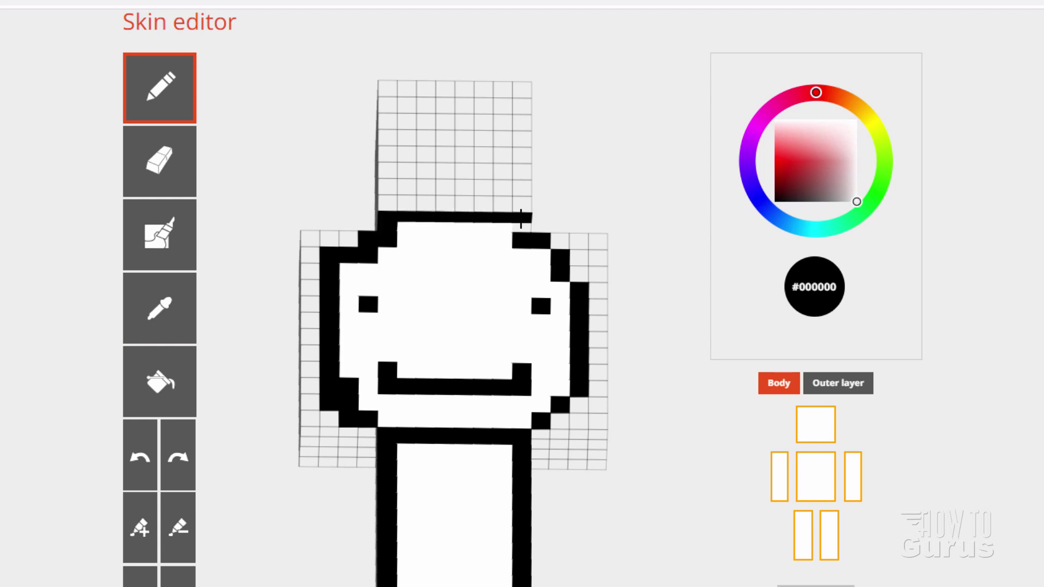
# Step: Paint a black row of outline cells and set the colour picker's hue to green
pyautogui.moveTo(612, 304)
pyautogui.mouseDown()
pyautogui.moveTo(651, 317)
pyautogui.moveTo(639, 229)
pyautogui.moveTo(647, 247)
pyautogui.mouseUp()
pyautogui.moveTo(380, 416); pyautogui.dragTo(521, 403)
pyautogui.moveTo(590, 415)
pyautogui.mouseDown()
pyautogui.moveTo(654, 319)
pyautogui.moveTo(642, 488)
pyautogui.moveTo(660, 485)
pyautogui.moveTo(651, 410)
pyautogui.moveTo(659, 454)
pyautogui.moveTo(653, 427)
pyautogui.moveTo(653, 450)
pyautogui.moveTo(671, 452)
pyautogui.moveTo(682, 434)
pyautogui.moveTo(647, 420)
pyautogui.moveTo(643, 387)
pyautogui.moveTo(646, 454)
pyautogui.moveTo(657, 466)
pyautogui.moveTo(687, 455)
pyautogui.moveTo(668, 457)
pyautogui.mouseUp()
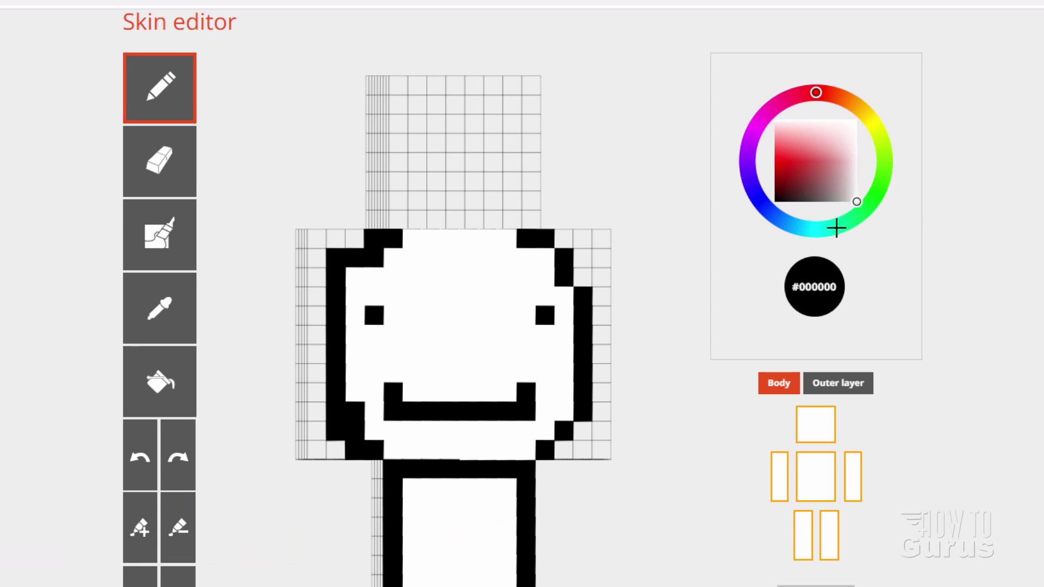
pyautogui.click(872, 201)
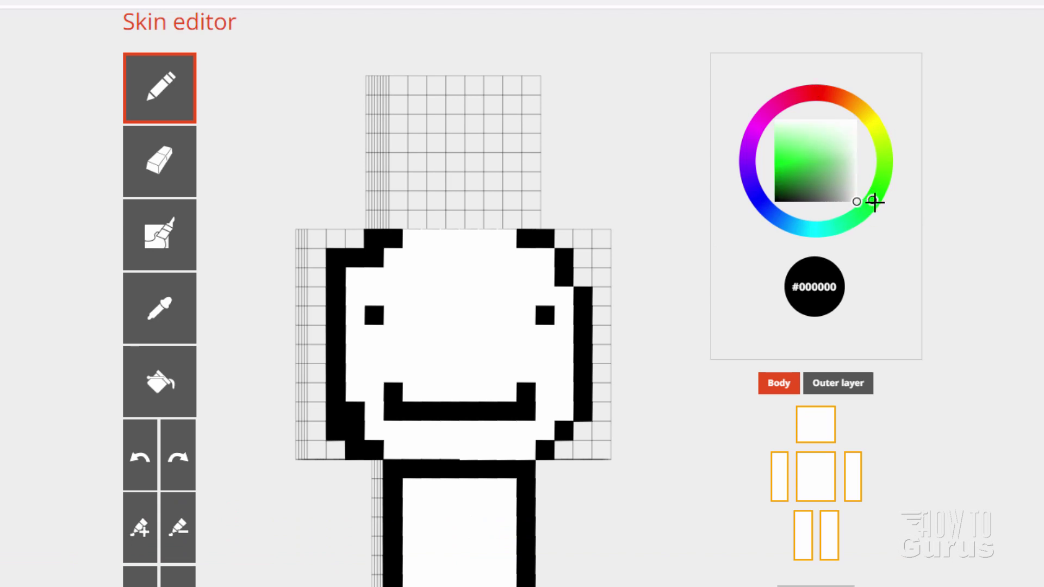
# Step: Set the colour to bright green #00fa12 and bucket-fill the head's top area and adjacent strip
pyautogui.click(779, 162)
pyautogui.moveTo(779, 162); pyautogui.dragTo(768, 162)
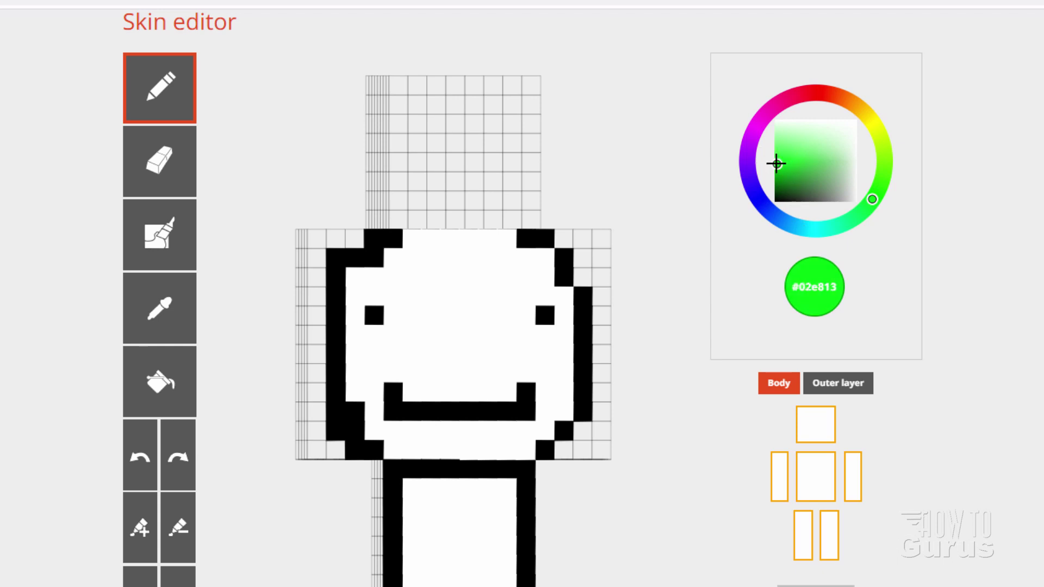
pyautogui.moveTo(777, 163); pyautogui.dragTo(774, 160)
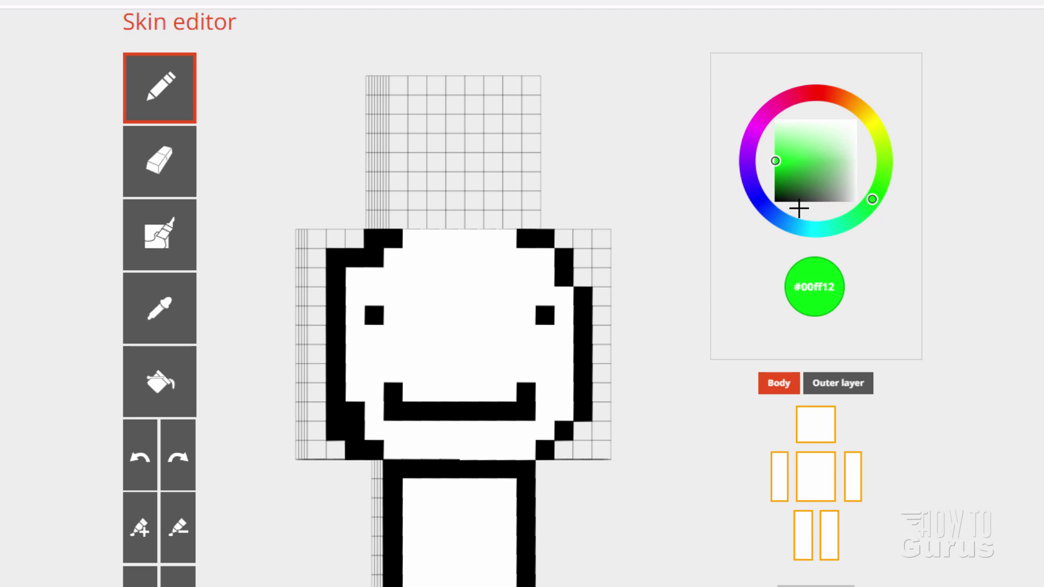
pyautogui.click(159, 382)
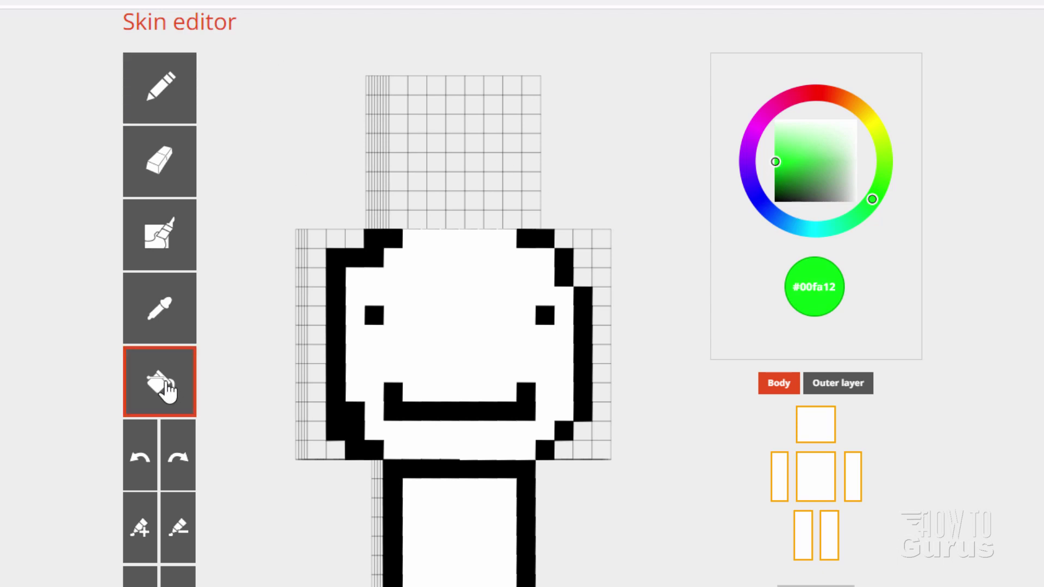
pyautogui.click(457, 153)
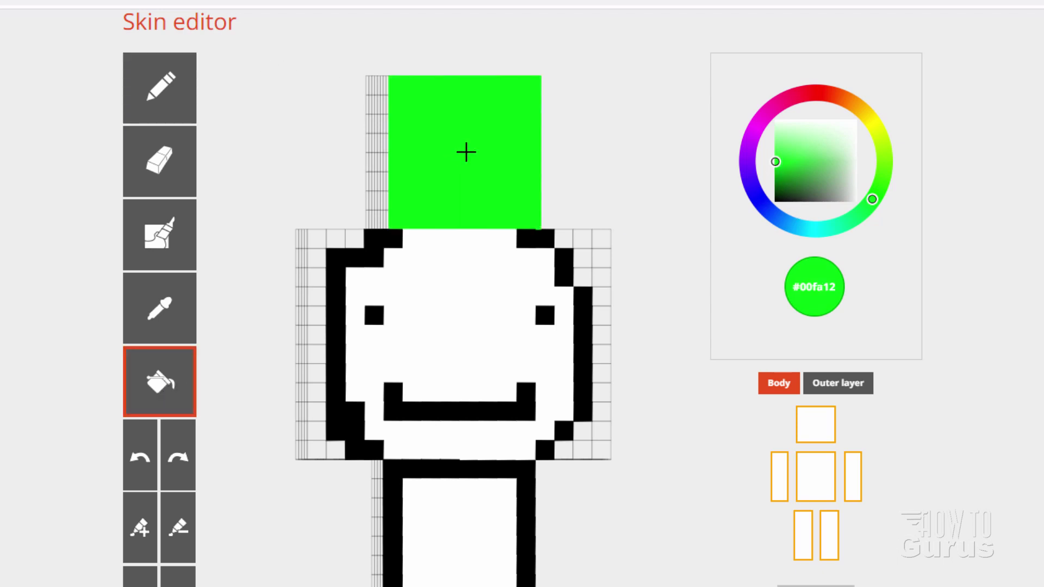
pyautogui.click(378, 140)
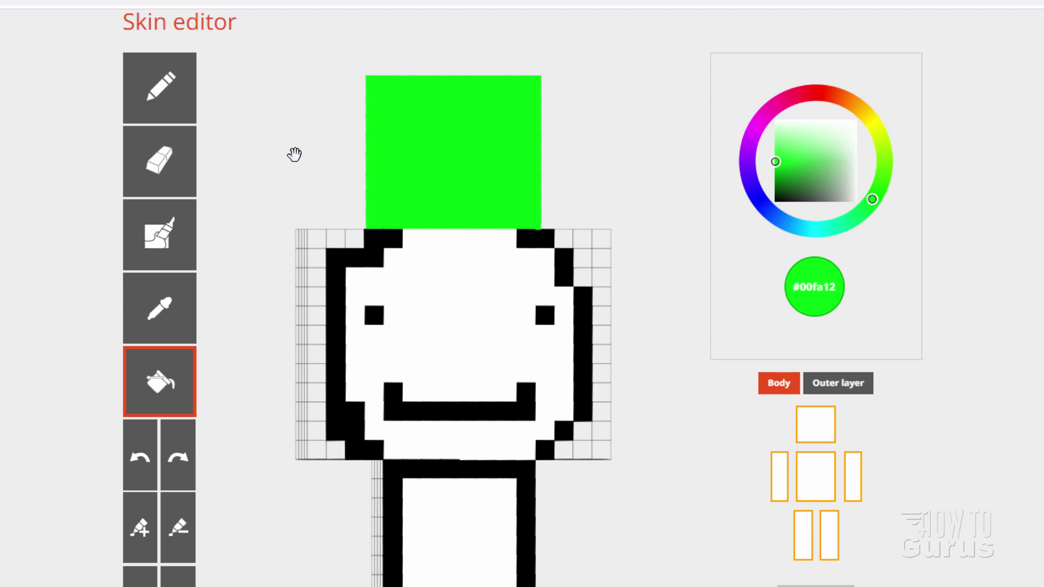
# Step: Fill the body and leg sides, head face, left arm, torso side and both leg faces green
pyautogui.moveTo(294, 156); pyautogui.dragTo(407, 222)
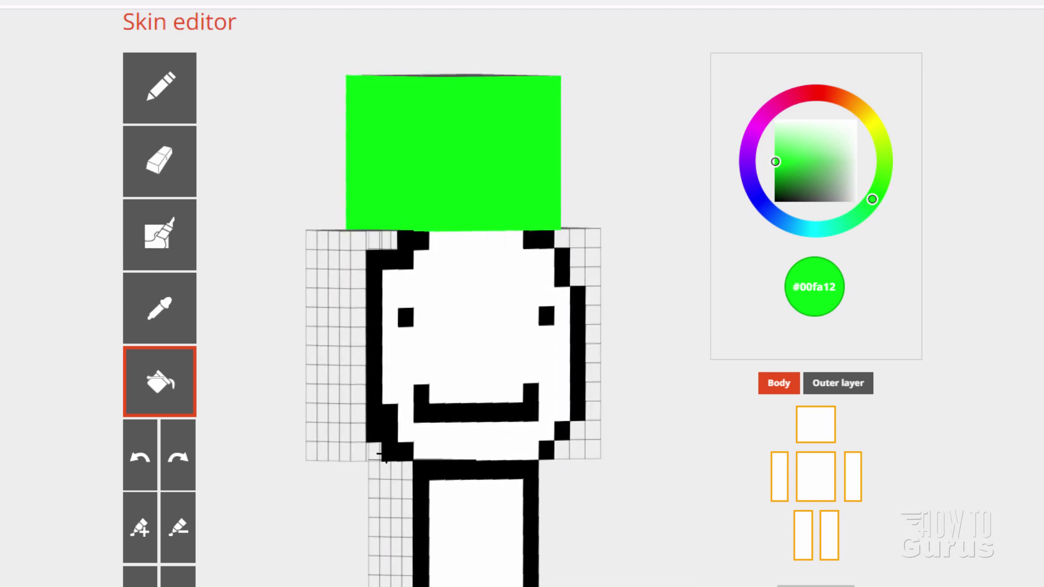
pyautogui.moveTo(259, 290); pyautogui.dragTo(324, 259)
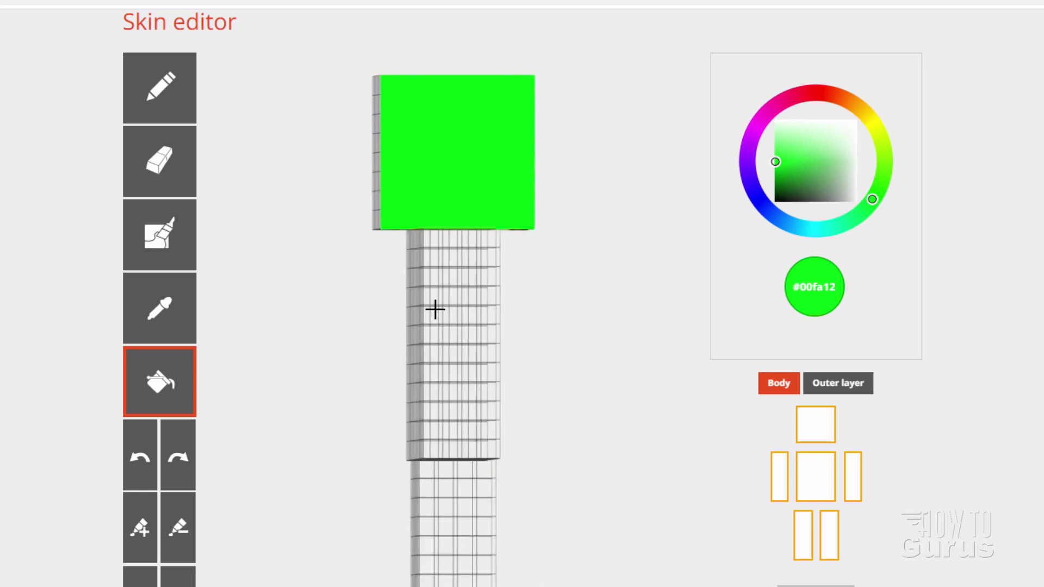
pyautogui.click(454, 335)
pyautogui.click(471, 544)
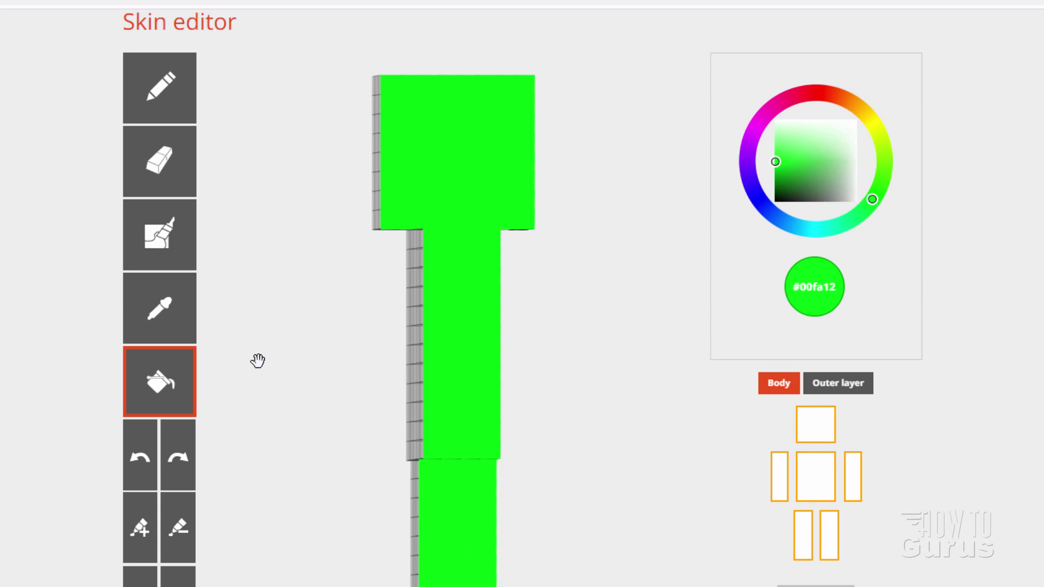
pyautogui.moveTo(258, 361); pyautogui.dragTo(317, 366)
pyautogui.click(383, 214)
pyautogui.click(359, 303)
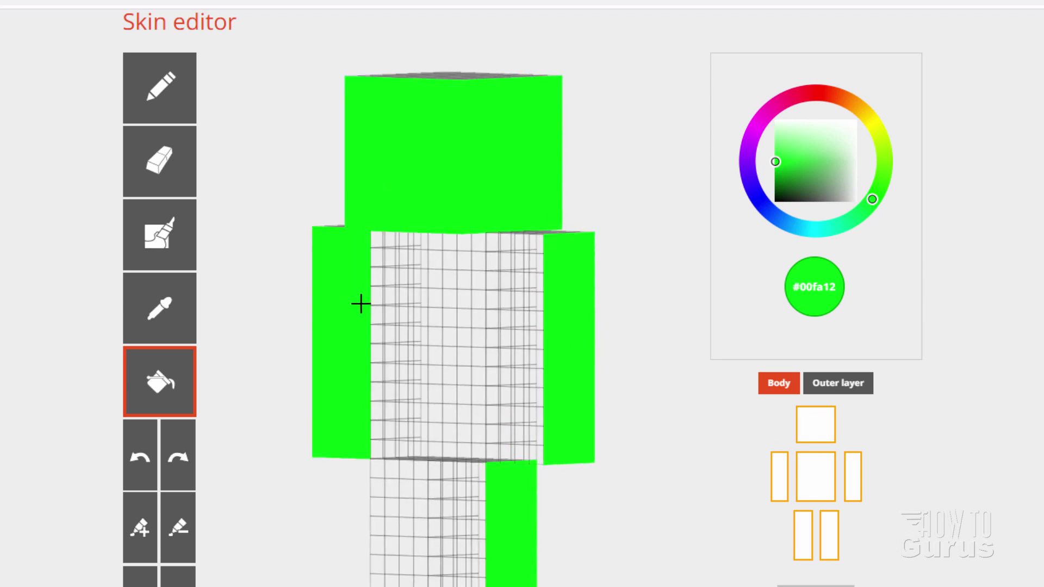
pyautogui.click(380, 306)
pyautogui.click(514, 314)
pyautogui.click(412, 531)
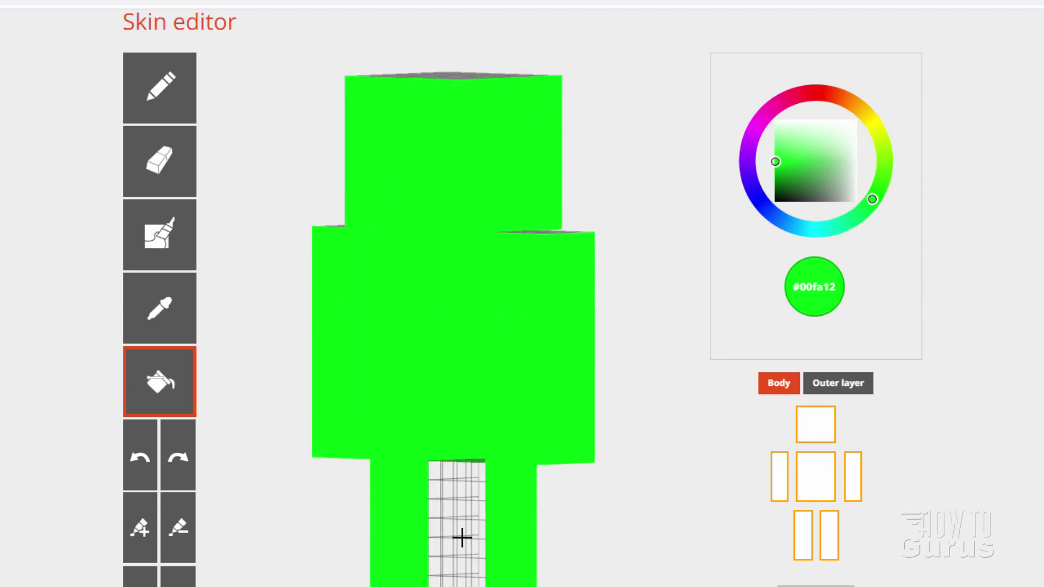
pyautogui.click(461, 536)
# Step: Fill the head's left side and top, the arm and leg sides, and both arm tops green
pyautogui.moveTo(268, 478); pyautogui.dragTo(373, 480)
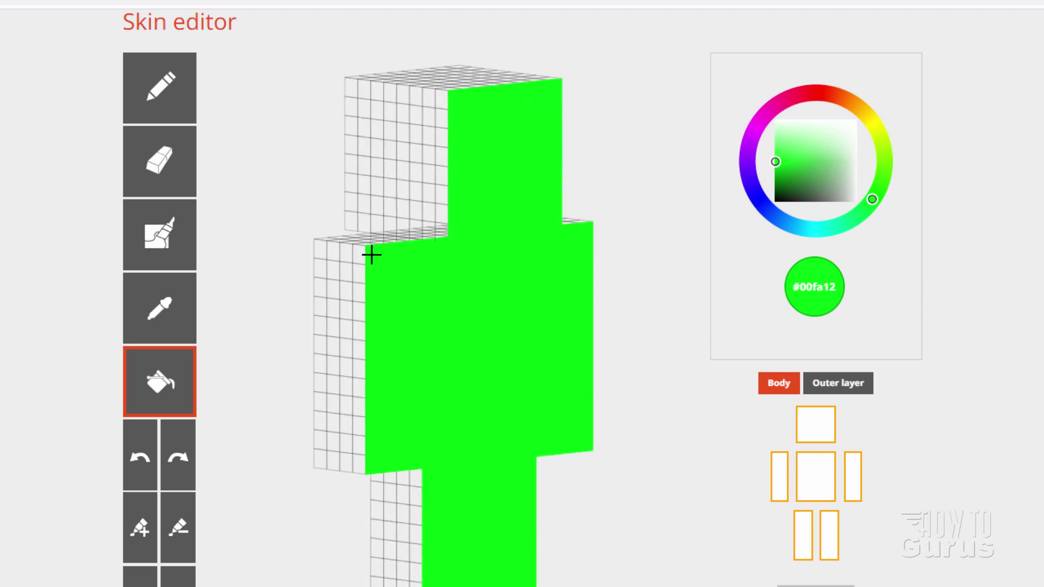
pyautogui.click(392, 185)
pyautogui.click(348, 261)
pyautogui.click(386, 512)
pyautogui.moveTo(298, 157)
pyautogui.mouseDown()
pyautogui.moveTo(283, 270)
pyautogui.moveTo(265, 256)
pyautogui.mouseUp()
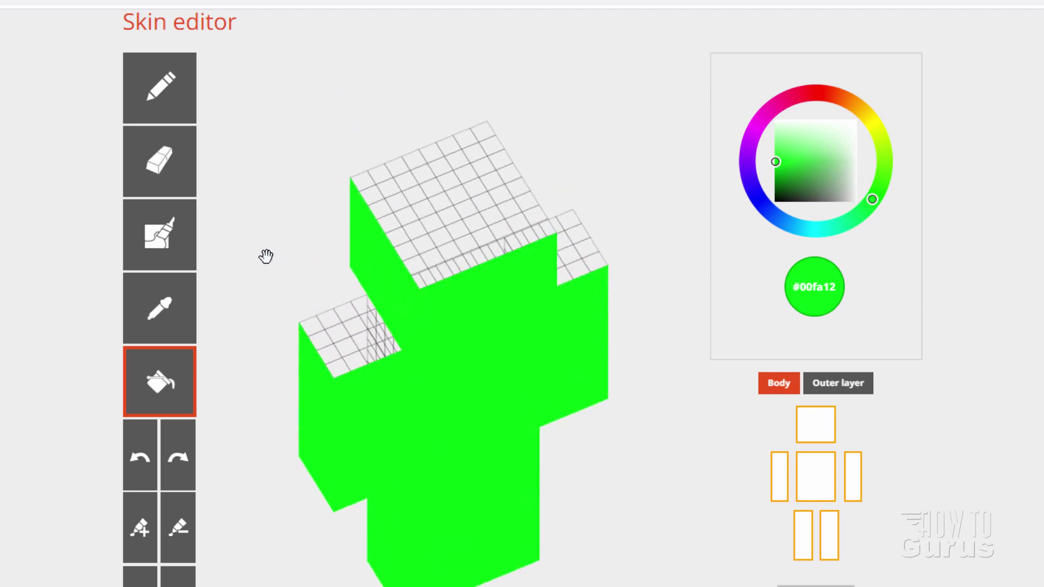
pyautogui.click(406, 207)
pyautogui.click(362, 310)
pyautogui.click(573, 257)
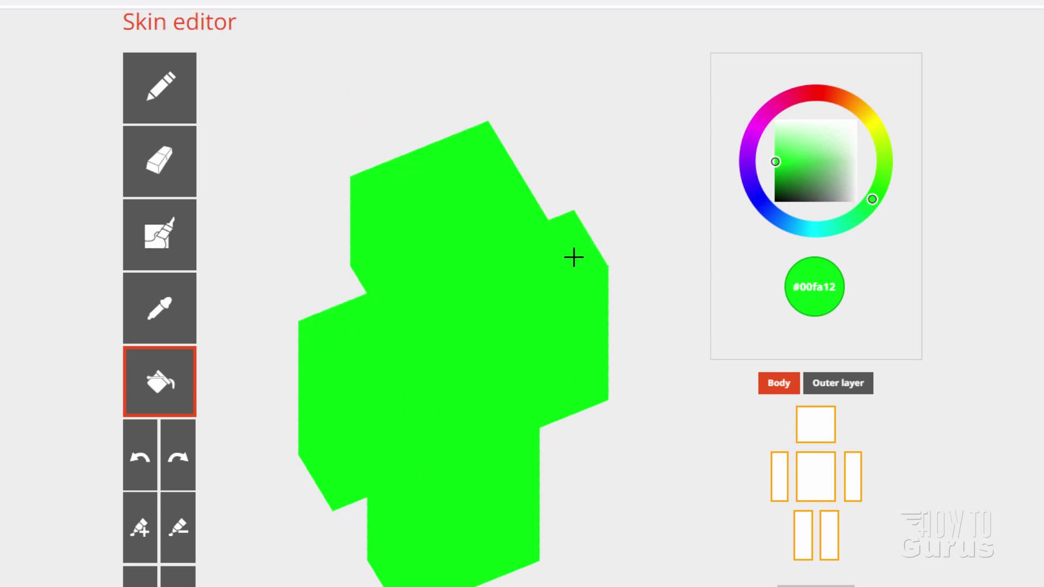
# Step: Fill the undersides of both arms green and turn the model back to the face
pyautogui.moveTo(297, 220)
pyautogui.mouseDown()
pyautogui.moveTo(396, 247)
pyautogui.moveTo(510, 235)
pyautogui.moveTo(511, 107)
pyautogui.moveTo(669, 533)
pyautogui.moveTo(653, 428)
pyautogui.moveTo(643, 457)
pyautogui.mouseUp()
pyautogui.click(586, 420)
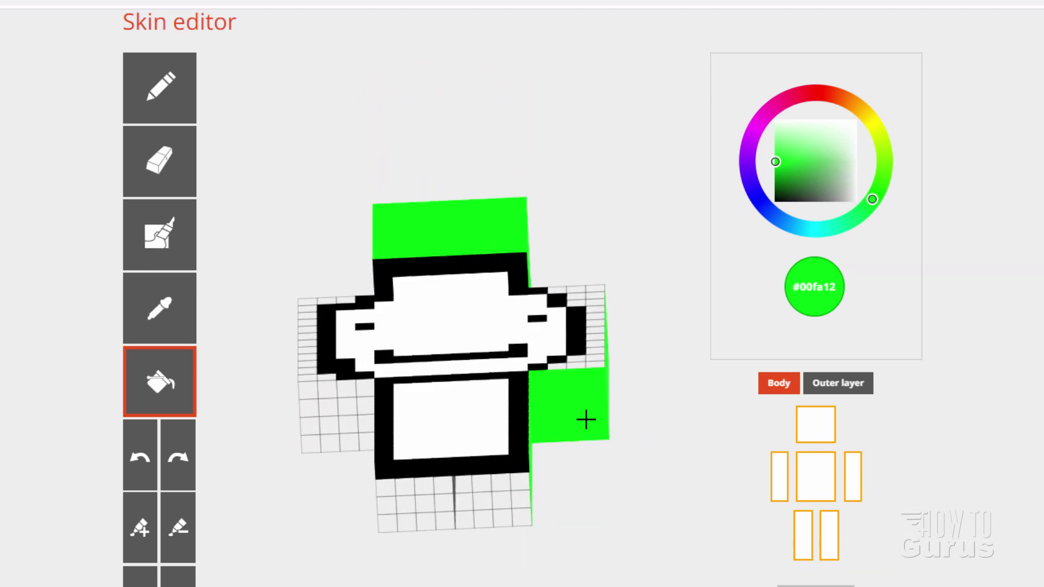
pyautogui.click(363, 444)
pyautogui.moveTo(408, 517); pyautogui.dragTo(484, 426)
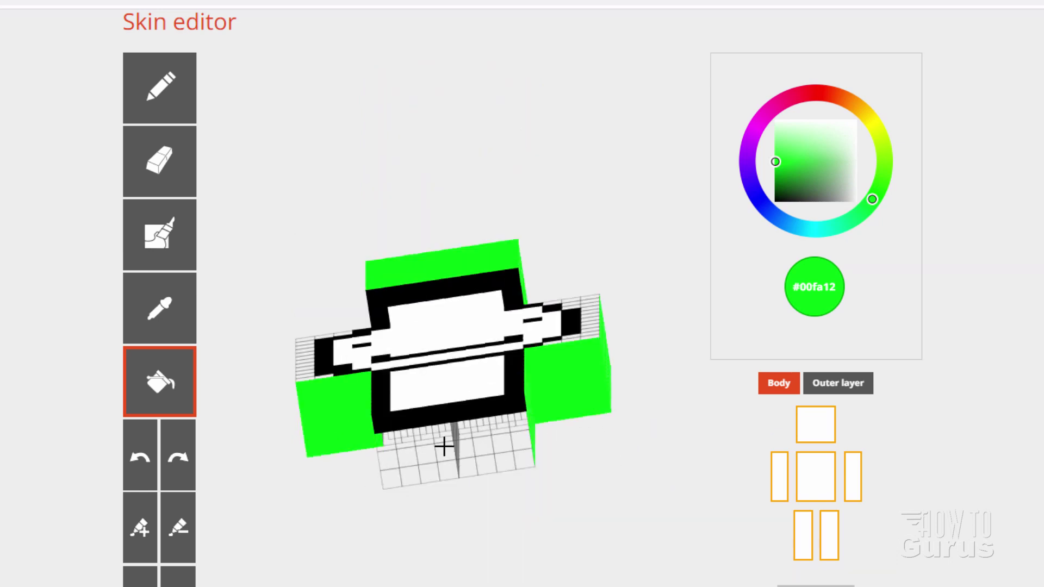
pyautogui.moveTo(564, 464); pyautogui.dragTo(578, 520)
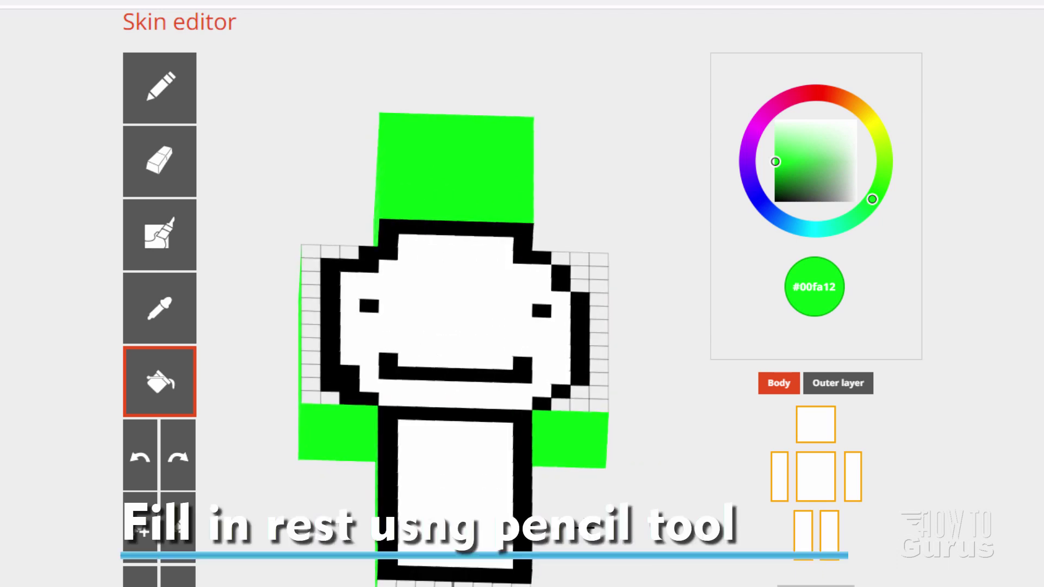
# Step: Pencil green over the gridded strips left and right of the face and the lower strip
pyautogui.click(162, 87)
pyautogui.moveTo(626, 220); pyautogui.dragTo(654, 272)
pyautogui.moveTo(351, 230)
pyautogui.mouseDown()
pyautogui.moveTo(319, 235)
pyautogui.moveTo(317, 262)
pyautogui.moveTo(329, 431)
pyautogui.mouseUp()
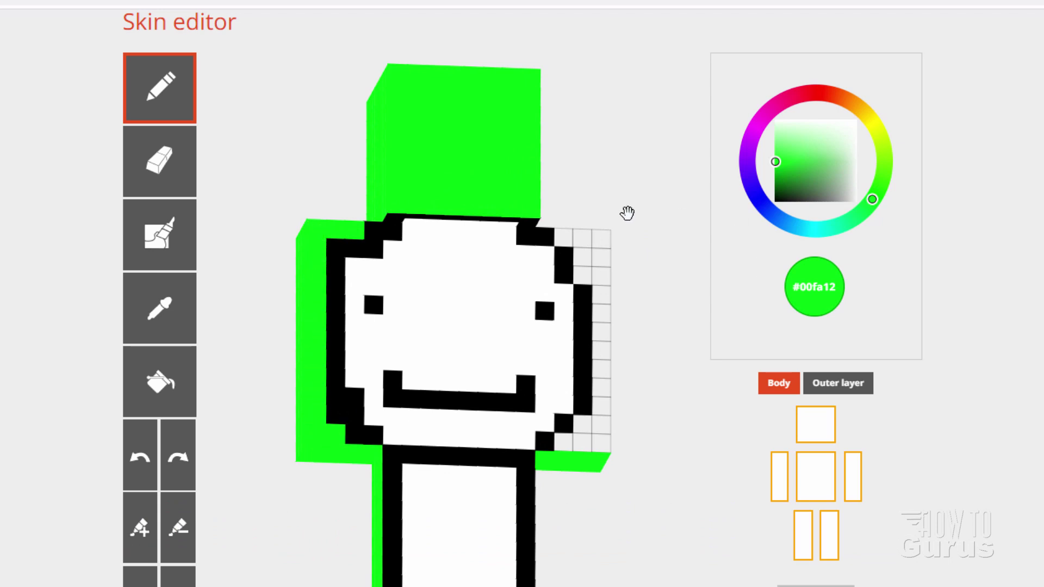
pyautogui.moveTo(573, 238)
pyautogui.mouseDown()
pyautogui.moveTo(599, 252)
pyautogui.moveTo(587, 266)
pyautogui.moveTo(599, 283)
pyautogui.moveTo(583, 244)
pyautogui.moveTo(607, 277)
pyautogui.moveTo(603, 407)
pyautogui.moveTo(590, 423)
pyautogui.moveTo(596, 436)
pyautogui.moveTo(562, 441)
pyautogui.mouseUp()
pyautogui.moveTo(594, 566); pyautogui.dragTo(578, 478)
pyautogui.moveTo(395, 504)
pyautogui.mouseDown()
pyautogui.moveTo(505, 493)
pyautogui.moveTo(514, 498)
pyautogui.moveTo(489, 508)
pyautogui.moveTo(392, 520)
pyautogui.moveTo(417, 530)
pyautogui.moveTo(517, 519)
pyautogui.mouseUp()
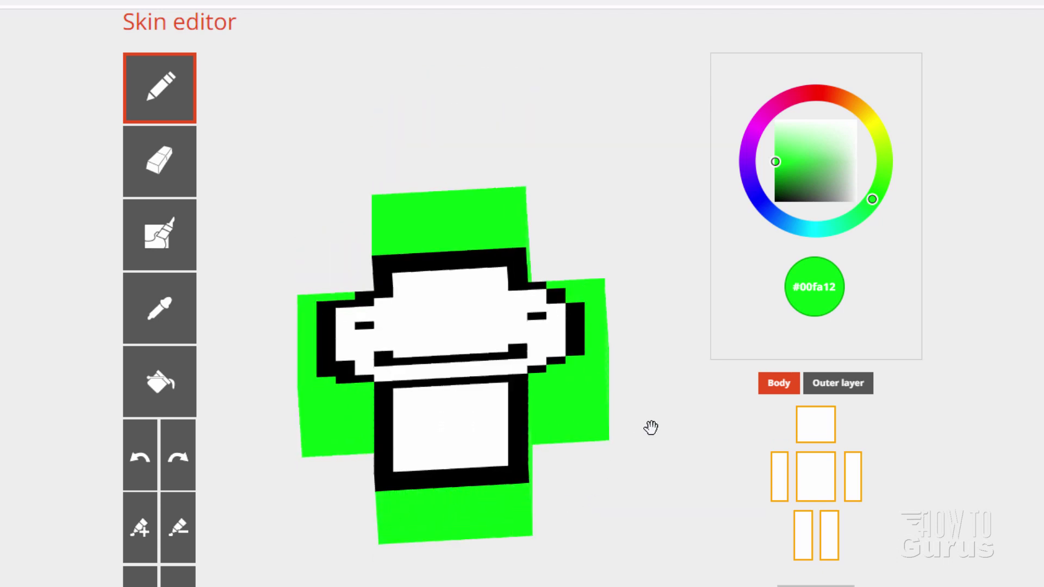
# Step: Paint the remaining white strip on the model's top green
pyautogui.moveTo(630, 251); pyautogui.dragTo(456, 273)
pyautogui.moveTo(445, 212)
pyautogui.mouseDown()
pyautogui.moveTo(531, 251)
pyautogui.moveTo(543, 274)
pyautogui.moveTo(431, 230)
pyautogui.mouseUp()
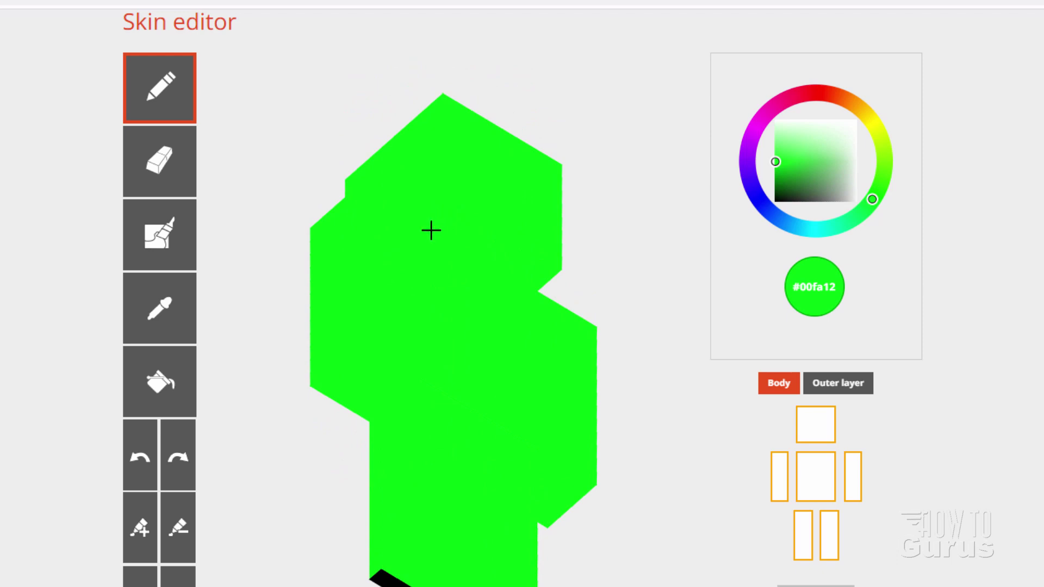
pyautogui.moveTo(283, 250)
pyautogui.mouseDown()
pyautogui.moveTo(335, 289)
pyautogui.moveTo(443, 282)
pyautogui.moveTo(496, 291)
pyautogui.moveTo(485, 315)
pyautogui.moveTo(497, 310)
pyautogui.mouseUp()
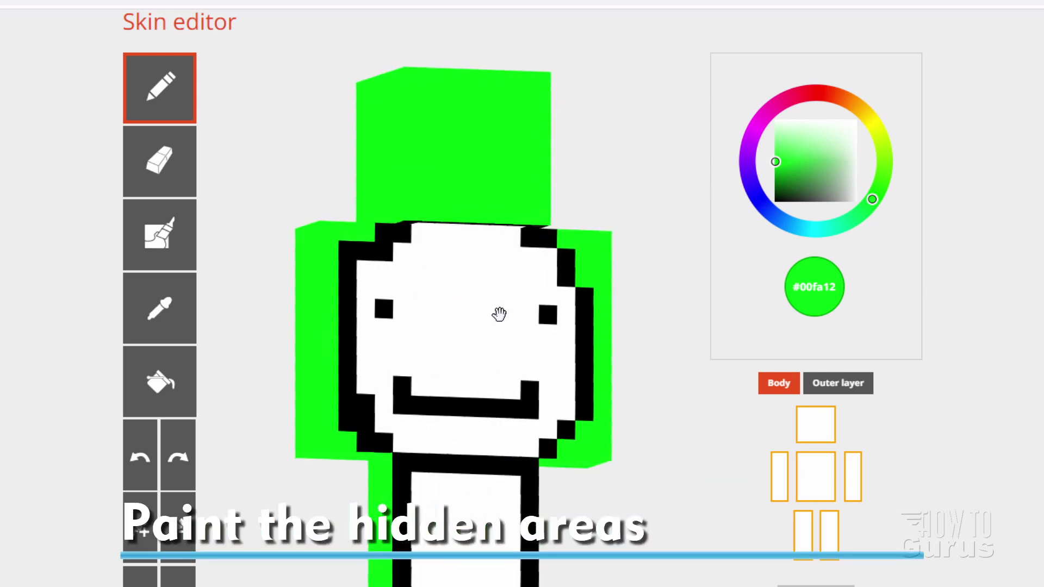
# Step: Hide the torso and paint the head's inner front column and underside rows green
pyautogui.click(818, 487)
pyautogui.moveTo(676, 522); pyautogui.dragTo(629, 513)
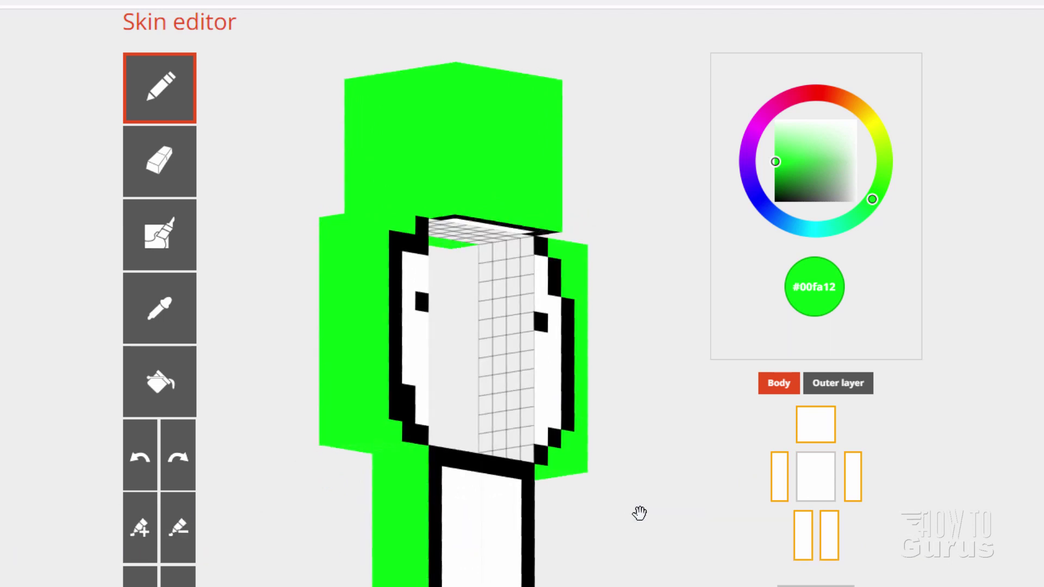
pyautogui.moveTo(530, 249)
pyautogui.mouseDown()
pyautogui.moveTo(489, 251)
pyautogui.moveTo(487, 273)
pyautogui.moveTo(517, 263)
pyautogui.moveTo(491, 305)
pyautogui.moveTo(521, 305)
pyautogui.moveTo(485, 333)
pyautogui.moveTo(517, 341)
pyautogui.moveTo(529, 359)
pyautogui.moveTo(490, 367)
pyautogui.moveTo(529, 397)
pyautogui.moveTo(490, 405)
pyautogui.moveTo(527, 435)
pyautogui.moveTo(485, 443)
pyautogui.mouseUp()
pyautogui.moveTo(650, 501)
pyautogui.mouseDown()
pyautogui.moveTo(645, 531)
pyautogui.moveTo(492, 437)
pyautogui.mouseUp()
pyautogui.moveTo(679, 524); pyautogui.dragTo(598, 549)
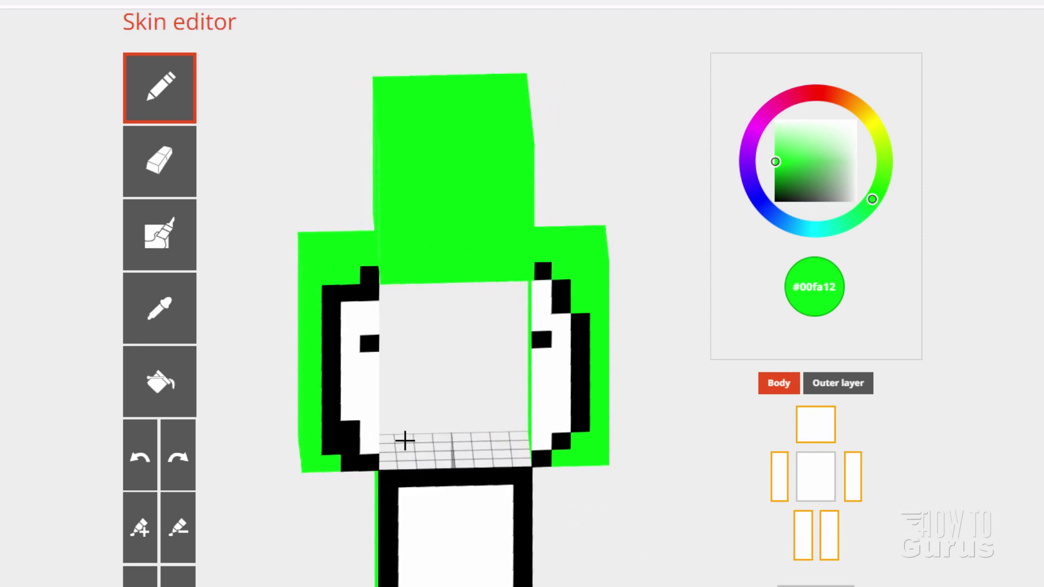
pyautogui.moveTo(391, 441); pyautogui.dragTo(485, 436)
pyautogui.moveTo(515, 443)
pyautogui.mouseDown()
pyautogui.moveTo(392, 453)
pyautogui.moveTo(458, 452)
pyautogui.mouseUp()
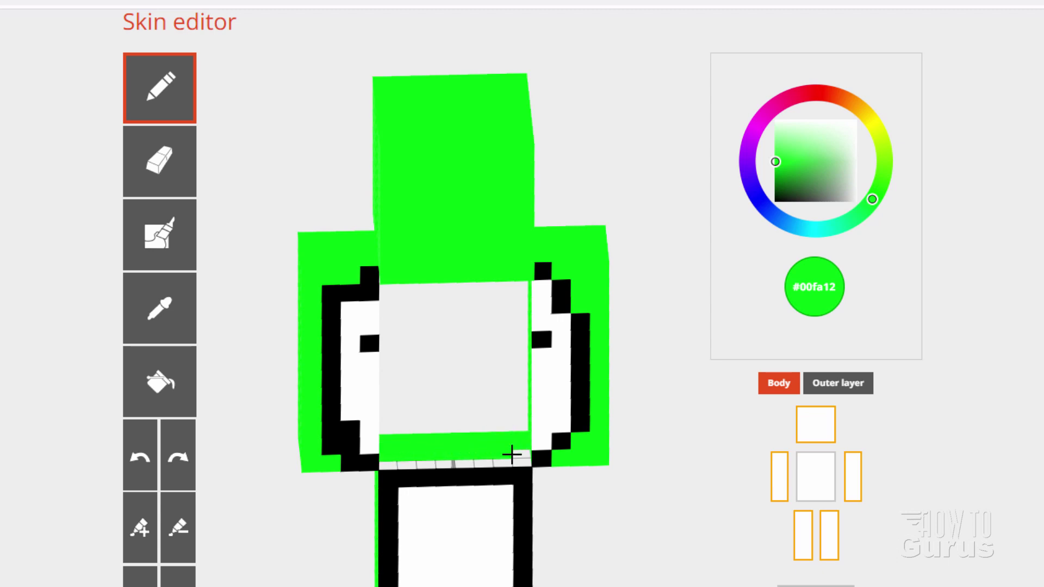
# Step: Paint the remaining grey and white cells on the inner face green
pyautogui.moveTo(614, 516); pyautogui.dragTo(545, 460)
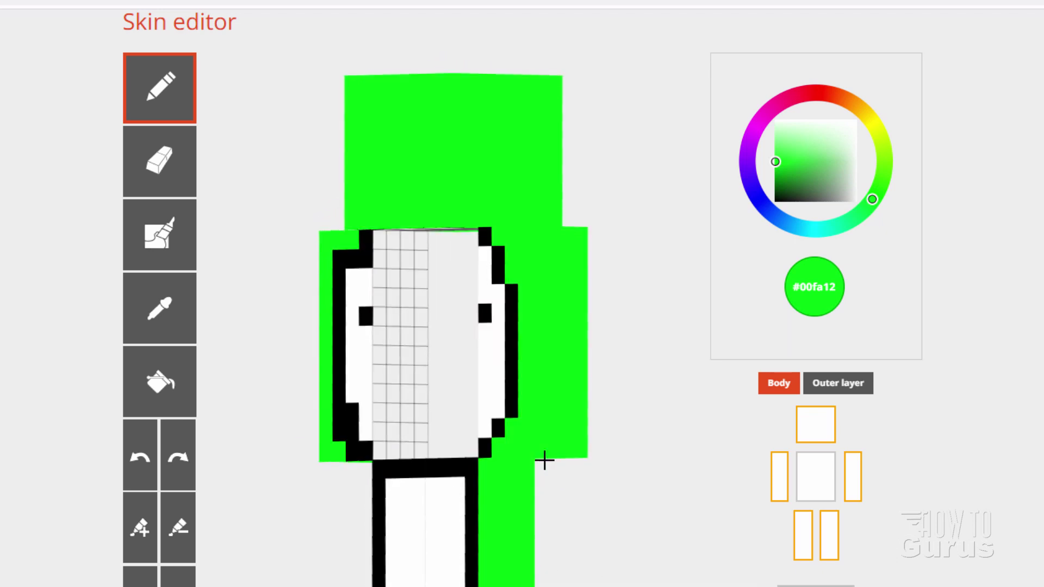
pyautogui.moveTo(379, 243)
pyautogui.mouseDown()
pyautogui.moveTo(419, 247)
pyautogui.moveTo(420, 262)
pyautogui.moveTo(384, 262)
pyautogui.moveTo(390, 281)
pyautogui.moveTo(419, 292)
pyautogui.moveTo(384, 312)
pyautogui.moveTo(401, 315)
pyautogui.moveTo(384, 300)
pyautogui.moveTo(422, 314)
pyautogui.moveTo(398, 329)
pyautogui.mouseUp()
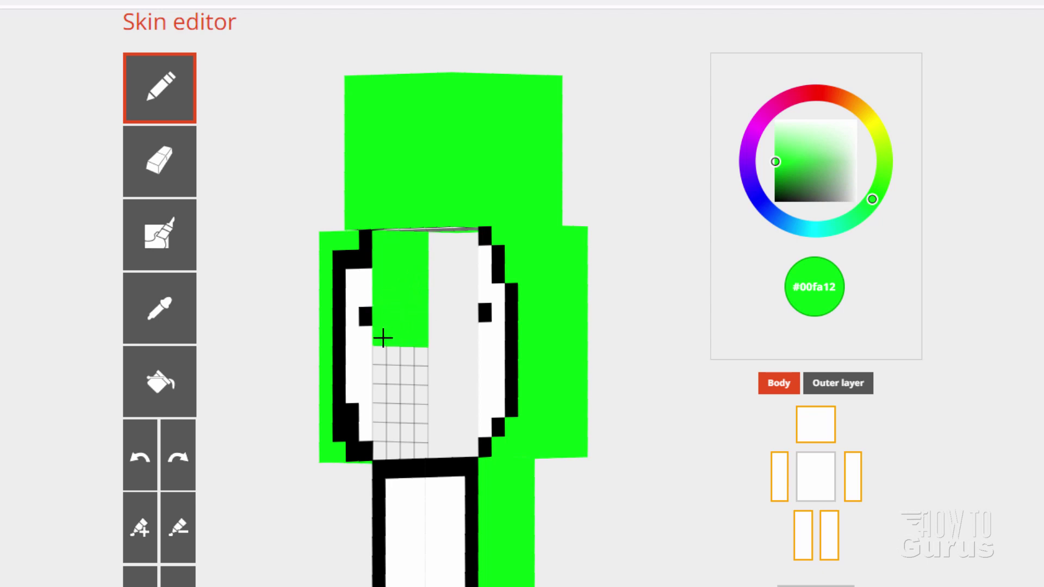
pyautogui.moveTo(383, 365)
pyautogui.mouseDown()
pyautogui.moveTo(420, 377)
pyautogui.moveTo(423, 390)
pyautogui.moveTo(383, 391)
pyautogui.moveTo(387, 410)
pyautogui.moveTo(412, 413)
pyautogui.moveTo(394, 429)
pyautogui.mouseUp()
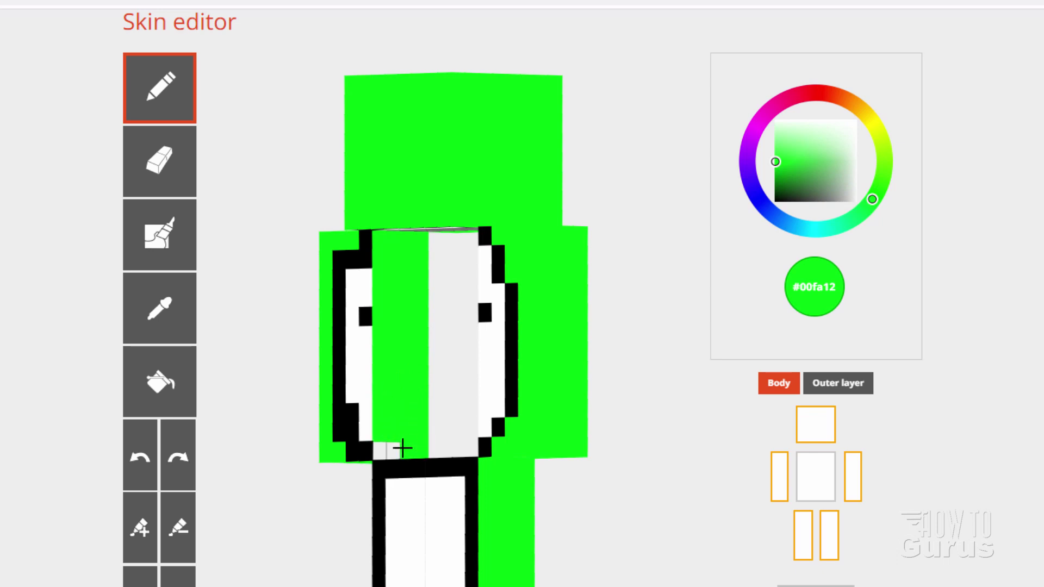
pyautogui.click(366, 373)
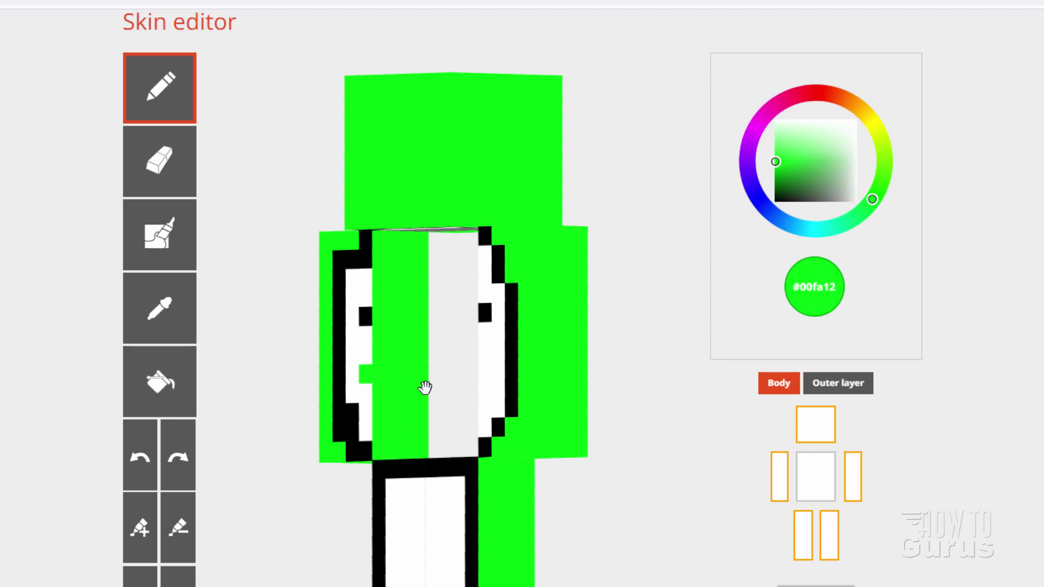
# Step: Re-pick green from the head with the eyedropper and finish painting the third row
pyautogui.click(185, 327)
pyautogui.click(363, 341)
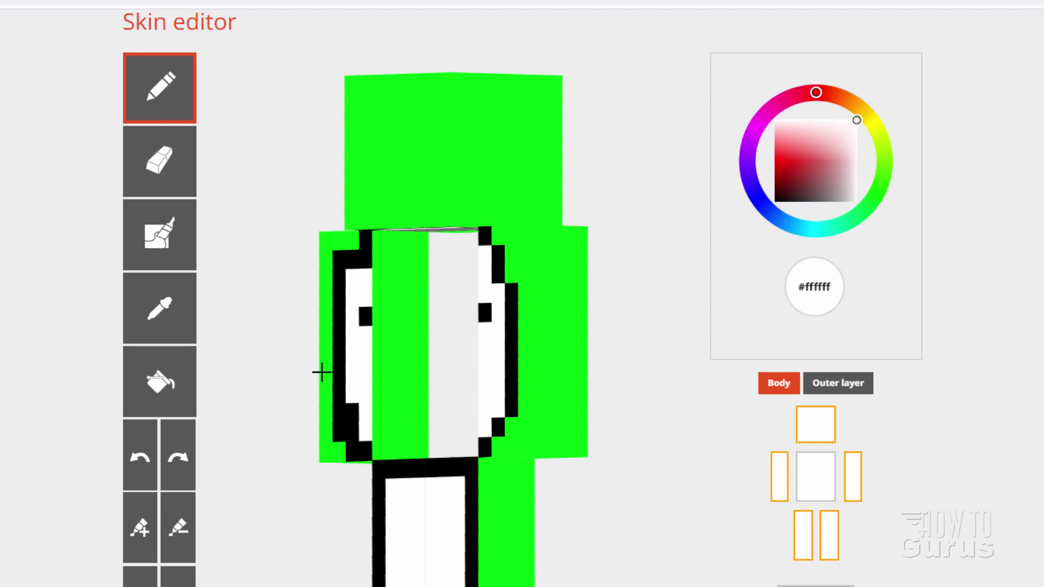
pyautogui.click(169, 312)
pyautogui.click(438, 159)
pyautogui.moveTo(447, 392)
pyautogui.mouseDown()
pyautogui.moveTo(443, 354)
pyautogui.moveTo(466, 305)
pyautogui.moveTo(503, 301)
pyautogui.moveTo(402, 288)
pyautogui.moveTo(483, 281)
pyautogui.moveTo(389, 299)
pyautogui.moveTo(496, 309)
pyautogui.moveTo(384, 328)
pyautogui.mouseUp()
pyautogui.moveTo(643, 235)
pyautogui.mouseDown()
pyautogui.moveTo(647, 368)
pyautogui.moveTo(663, 444)
pyautogui.mouseUp()
# Step: Hide the left leg and paint the newly exposed inner side green
pyautogui.click(803, 544)
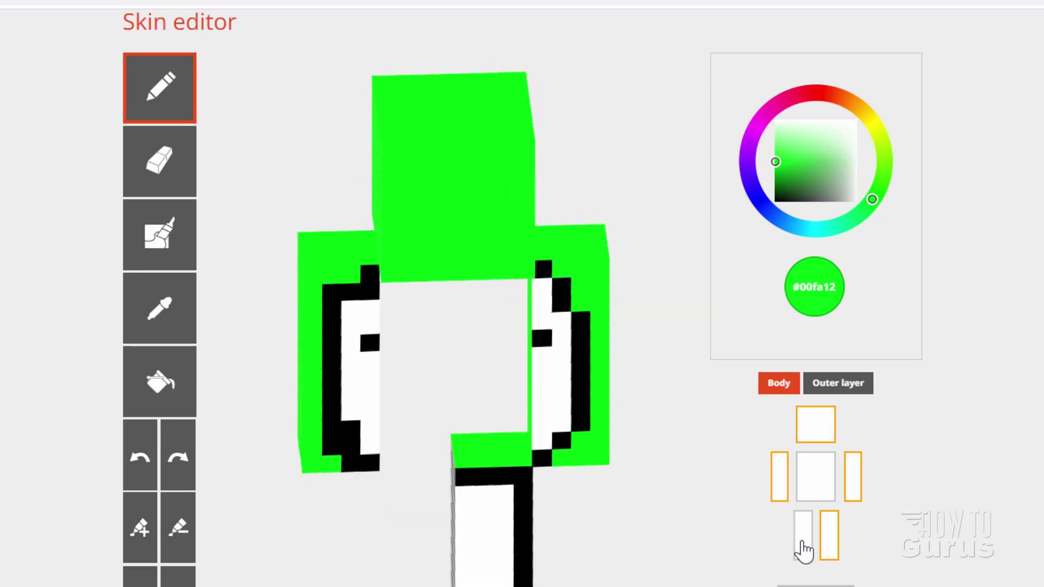
pyautogui.moveTo(582, 583); pyautogui.dragTo(652, 533)
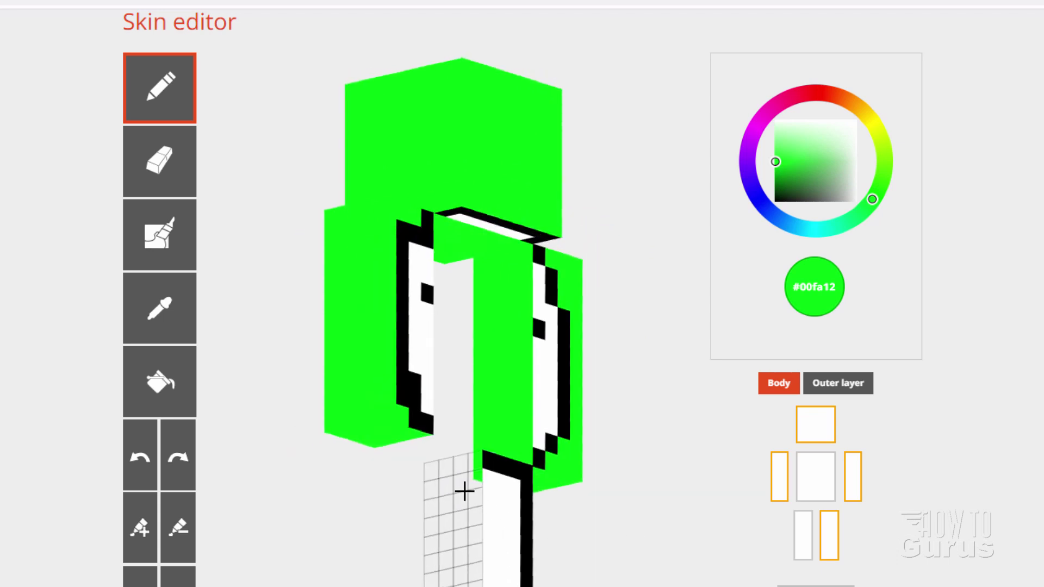
pyautogui.moveTo(432, 472); pyautogui.dragTo(459, 473)
pyautogui.scroll(-3, 455, 412)
pyautogui.moveTo(435, 344)
pyautogui.mouseDown()
pyautogui.moveTo(472, 338)
pyautogui.moveTo(467, 354)
pyautogui.moveTo(434, 361)
pyautogui.moveTo(435, 378)
pyautogui.moveTo(472, 375)
pyautogui.moveTo(471, 386)
pyautogui.moveTo(442, 394)
pyautogui.moveTo(434, 409)
pyautogui.moveTo(471, 411)
pyautogui.moveTo(469, 431)
pyautogui.moveTo(437, 433)
pyautogui.moveTo(435, 452)
pyautogui.moveTo(471, 452)
pyautogui.moveTo(435, 473)
pyautogui.moveTo(432, 487)
pyautogui.moveTo(473, 491)
pyautogui.moveTo(435, 507)
pyautogui.mouseUp()
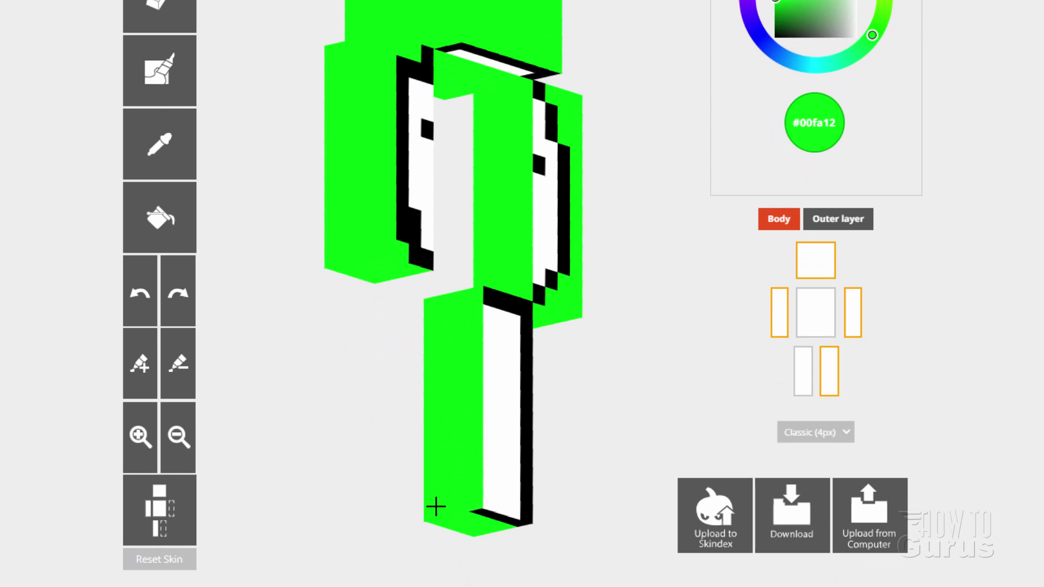
# Step: Show only the leg to be painted and paint its side cells green
pyautogui.click(805, 375)
pyautogui.click(829, 375)
pyautogui.moveTo(703, 401); pyautogui.dragTo(560, 389)
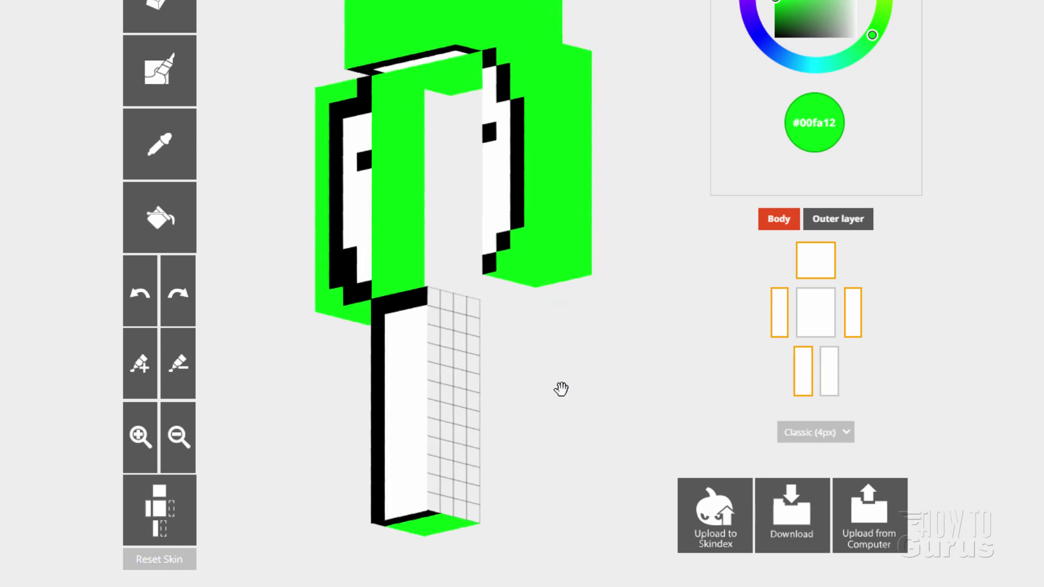
pyautogui.moveTo(438, 303)
pyautogui.mouseDown()
pyautogui.moveTo(471, 312)
pyautogui.moveTo(432, 301)
pyautogui.moveTo(475, 340)
pyautogui.moveTo(437, 336)
pyautogui.moveTo(436, 352)
pyautogui.moveTo(474, 362)
pyautogui.moveTo(436, 396)
pyautogui.moveTo(475, 403)
pyautogui.moveTo(475, 418)
pyautogui.moveTo(434, 416)
pyautogui.moveTo(475, 446)
pyautogui.moveTo(434, 458)
pyautogui.moveTo(474, 484)
pyautogui.moveTo(435, 492)
pyautogui.mouseUp()
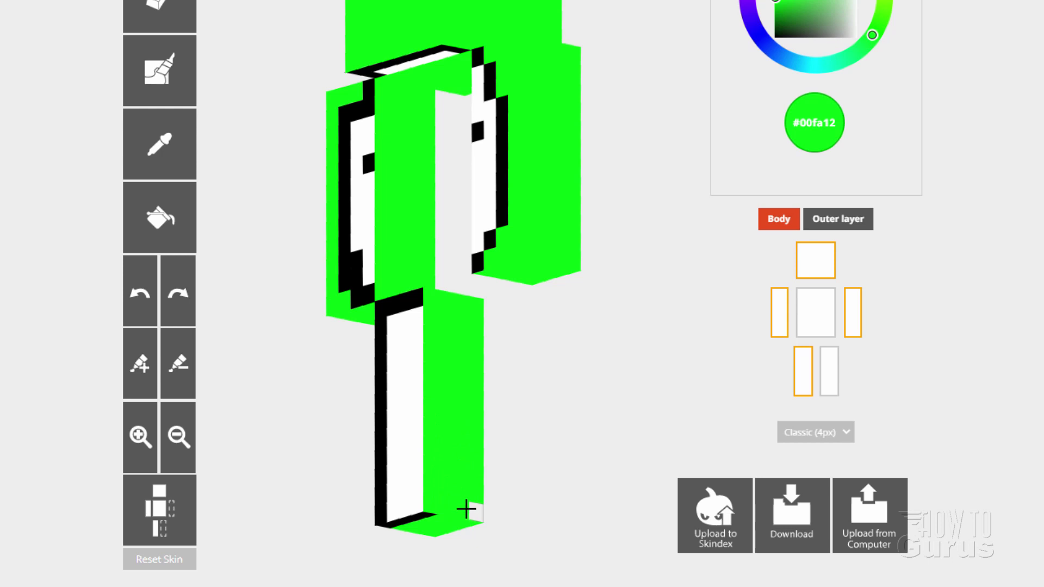
# Step: Show the other leg and torso again and return to a front view
pyautogui.click(823, 383)
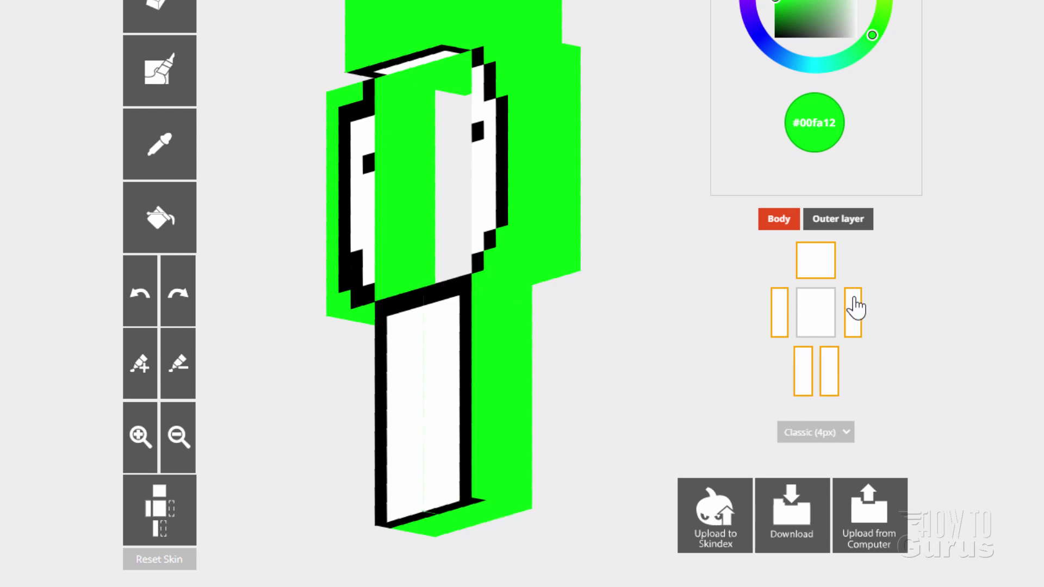
pyautogui.click(818, 320)
pyautogui.moveTo(606, 335); pyautogui.dragTo(558, 392)
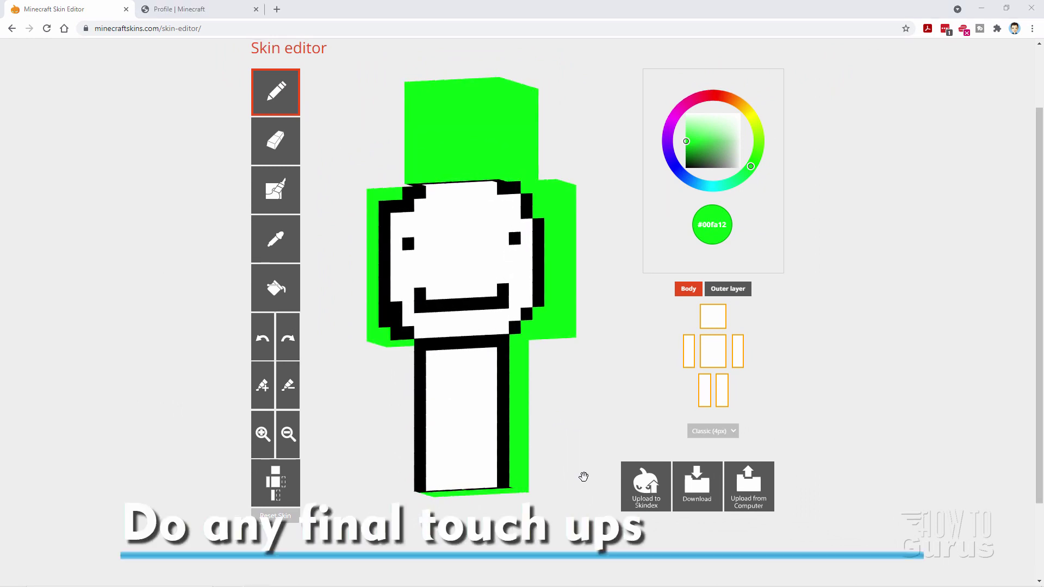
# Step: Eyedrop black #000000 from the smiley's outline and turn the model to face front
pyautogui.click(276, 239)
pyautogui.click(353, 235)
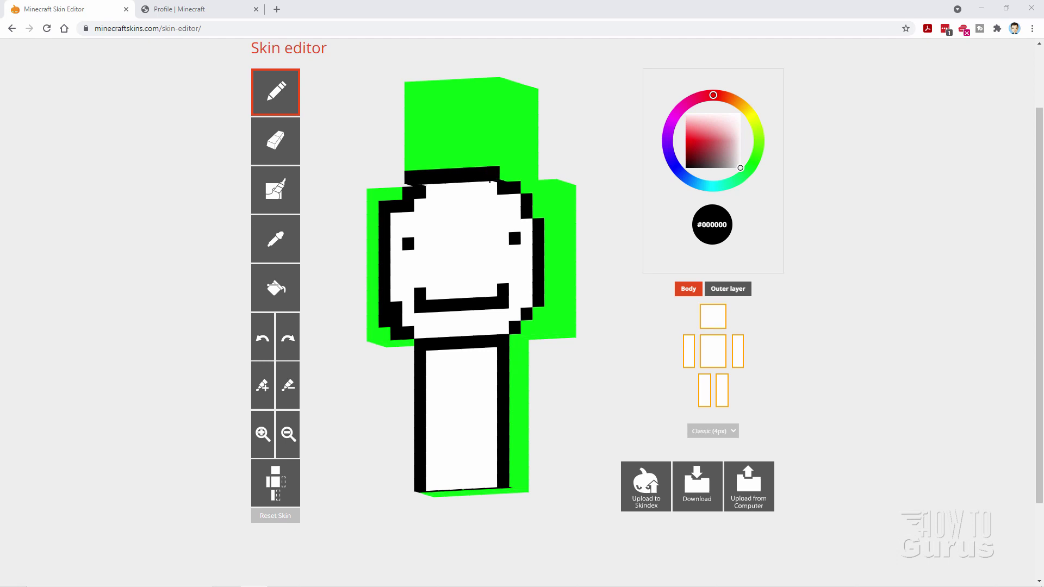
pyautogui.moveTo(563, 369); pyautogui.dragTo(593, 378)
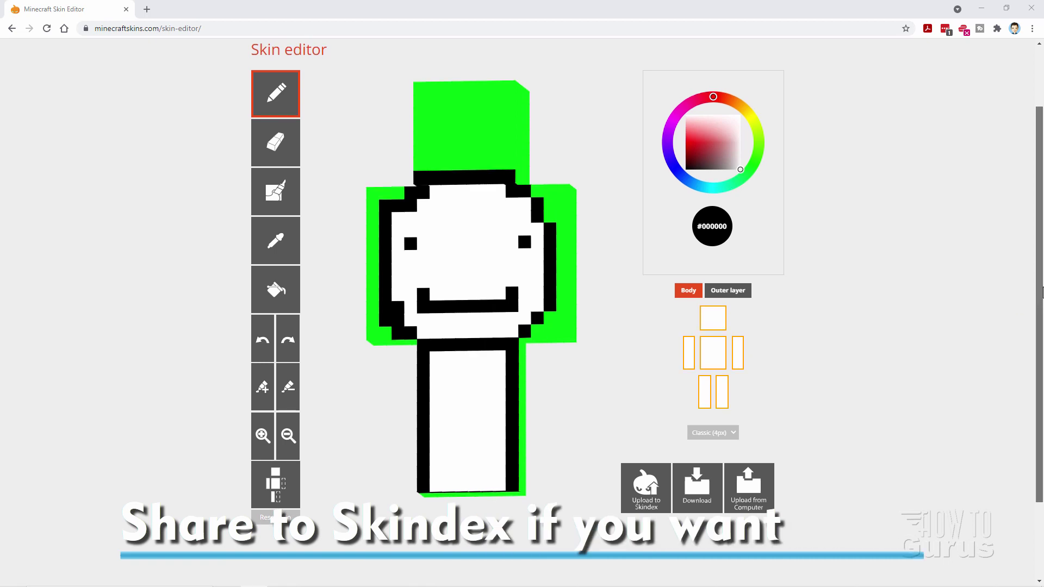
pyautogui.scroll(2, 545, 236)
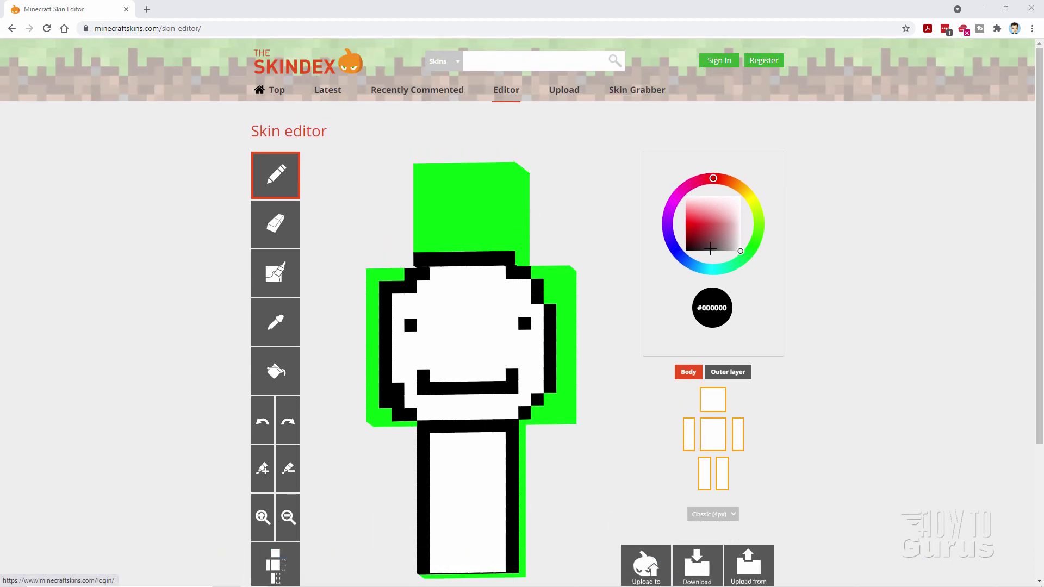
pyautogui.scroll(-2, 650, 448)
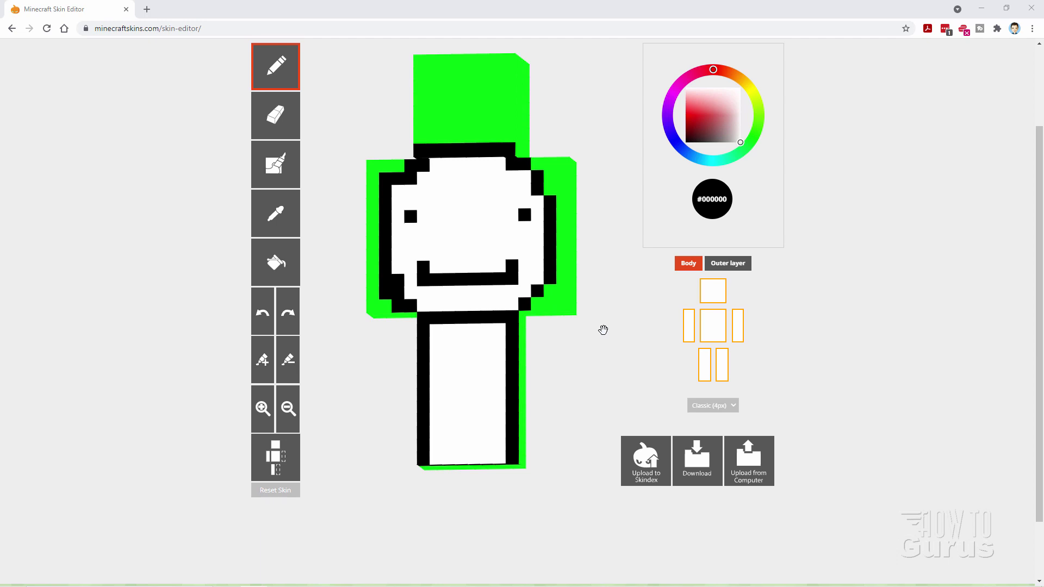
pyautogui.scroll(2, 625, 318)
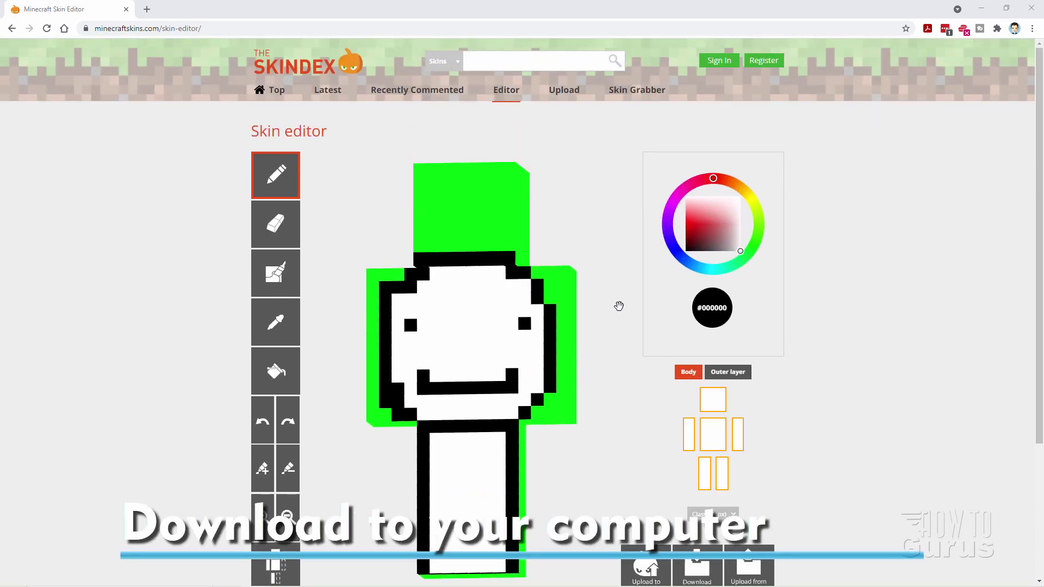
pyautogui.scroll(-2, 618, 303)
pyautogui.scroll(1, 609, 381)
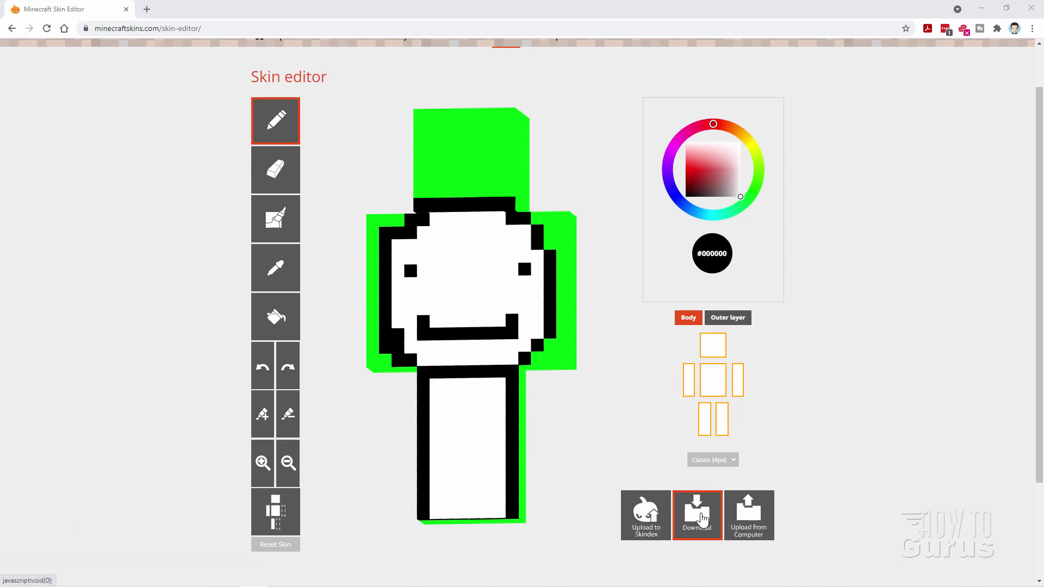
# Step: Download the skin and save it as Dream-1.png in the C:\skins folder
pyautogui.click(701, 517)
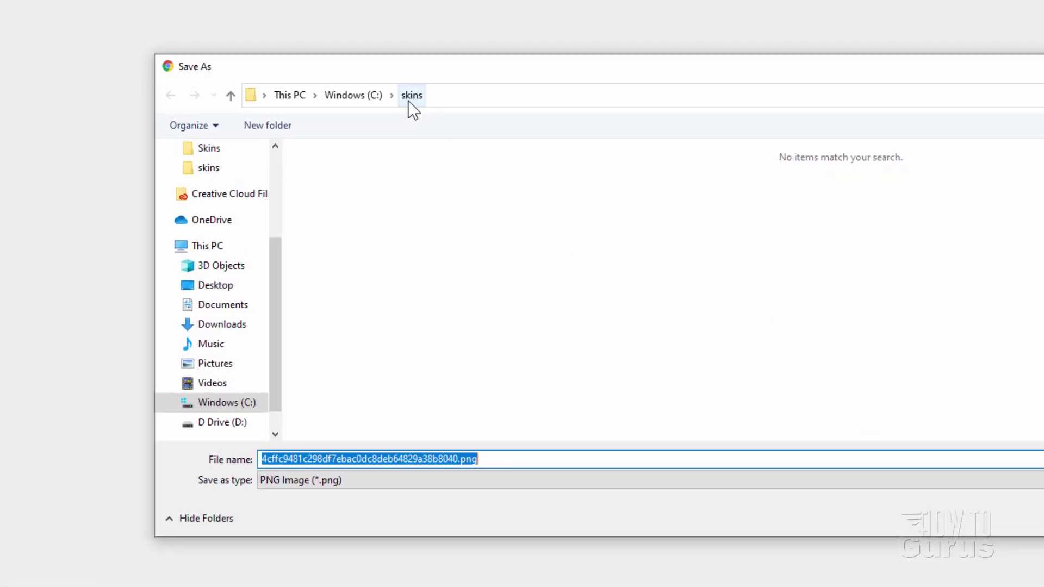
pyautogui.moveTo(458, 460); pyautogui.dragTo(218, 472)
pyautogui.write('Dream-1')
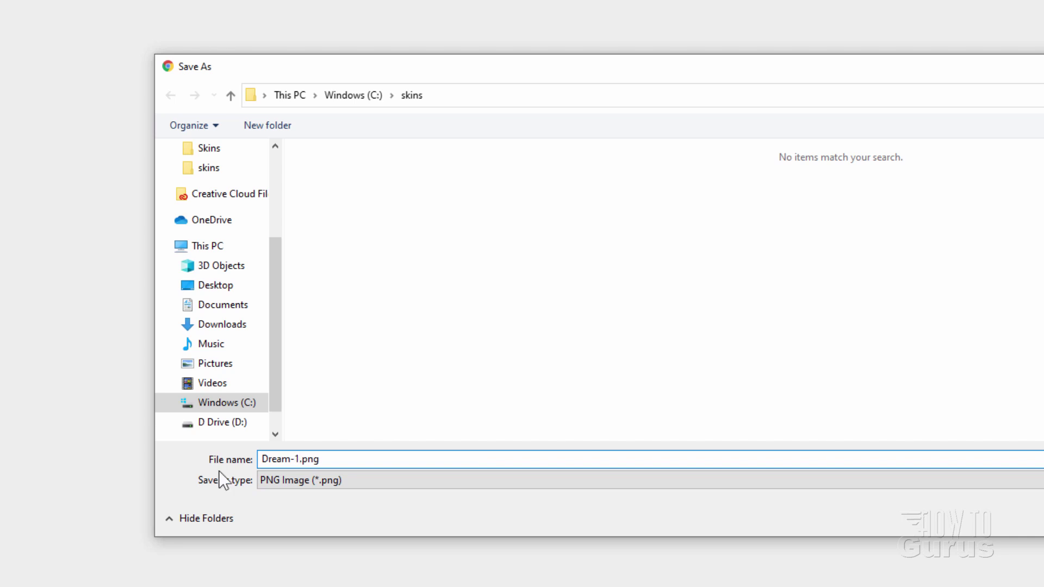
pyautogui.click(1016, 474)
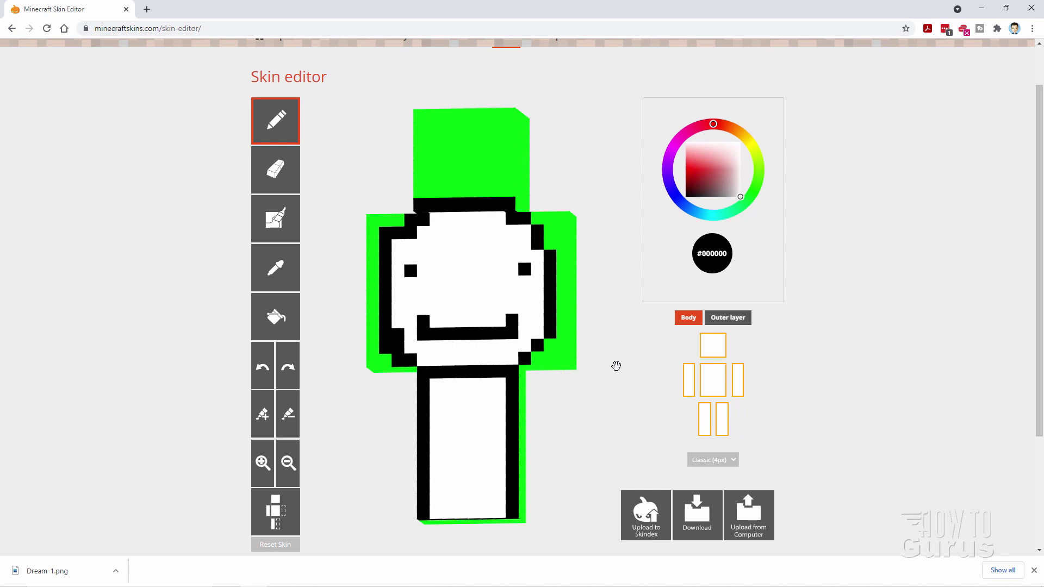
pyautogui.click(146, 9)
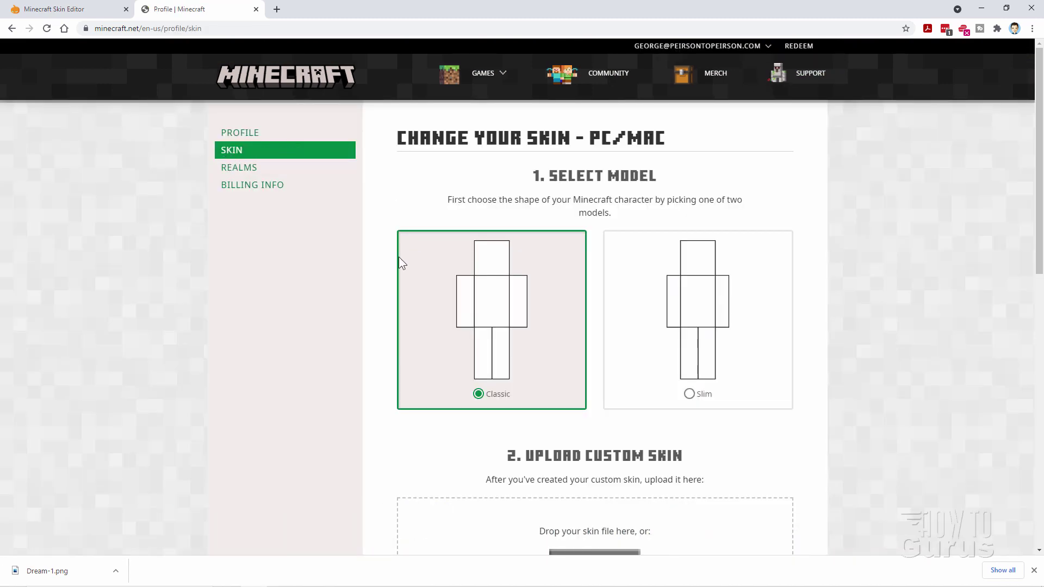
# Step: Choose Dream-1.png as the skin file on the Change Your Skin page
pyautogui.scroll(-4, 444, 304)
pyautogui.scroll(-3, 427, 322)
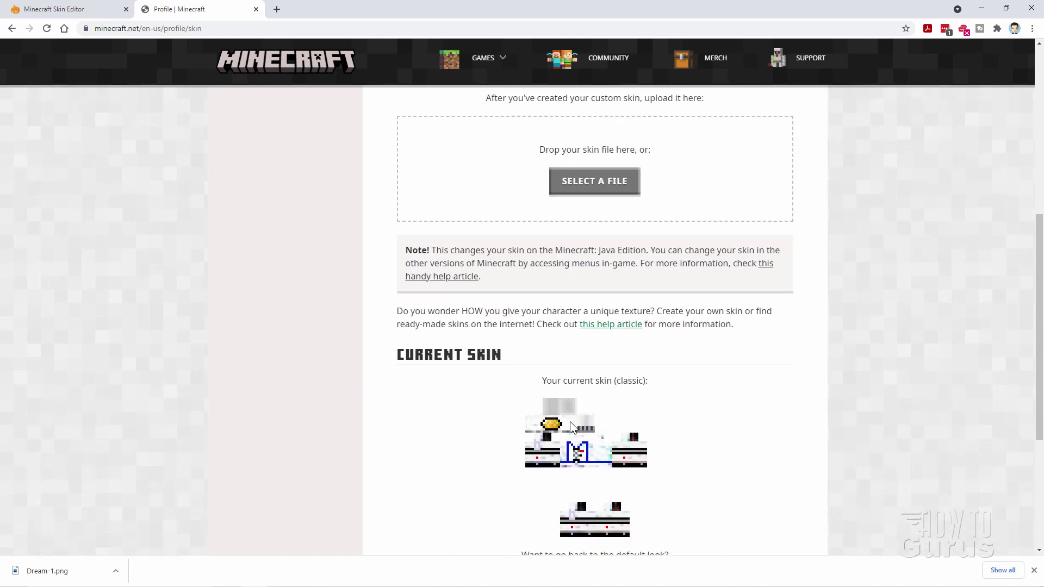
pyautogui.scroll(4, 575, 393)
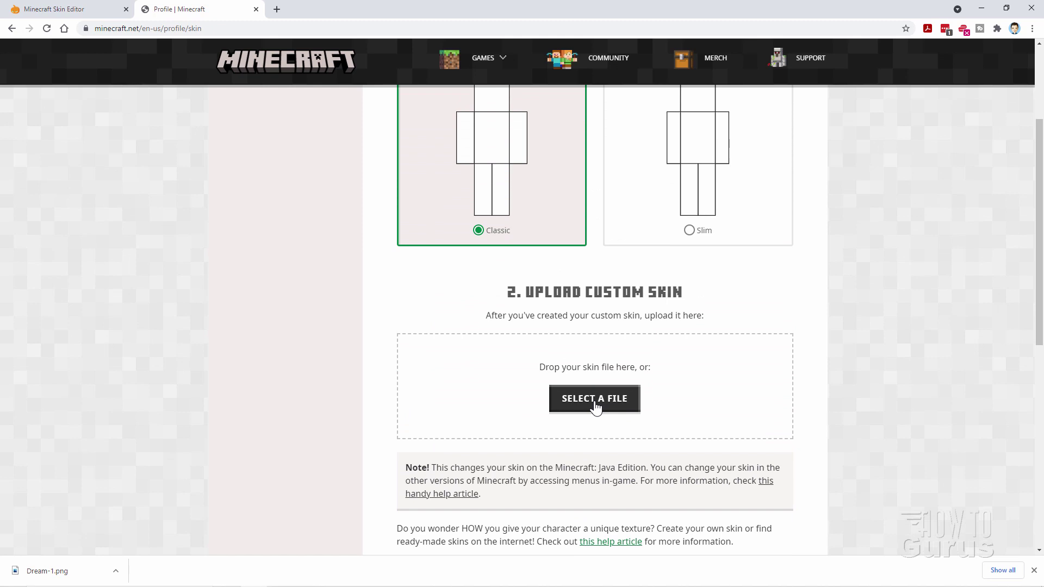
pyautogui.click(591, 401)
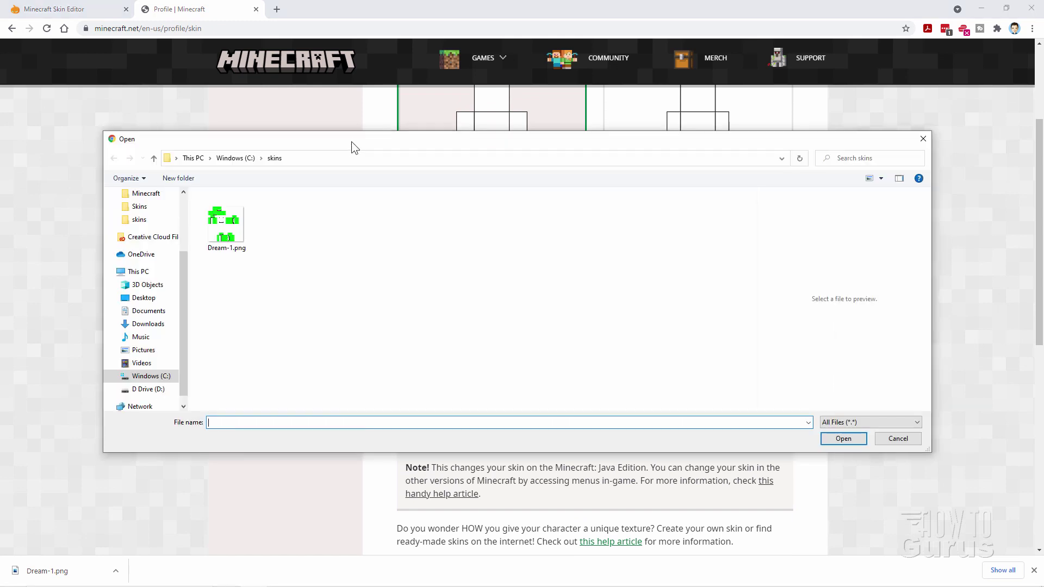
pyautogui.click(239, 223)
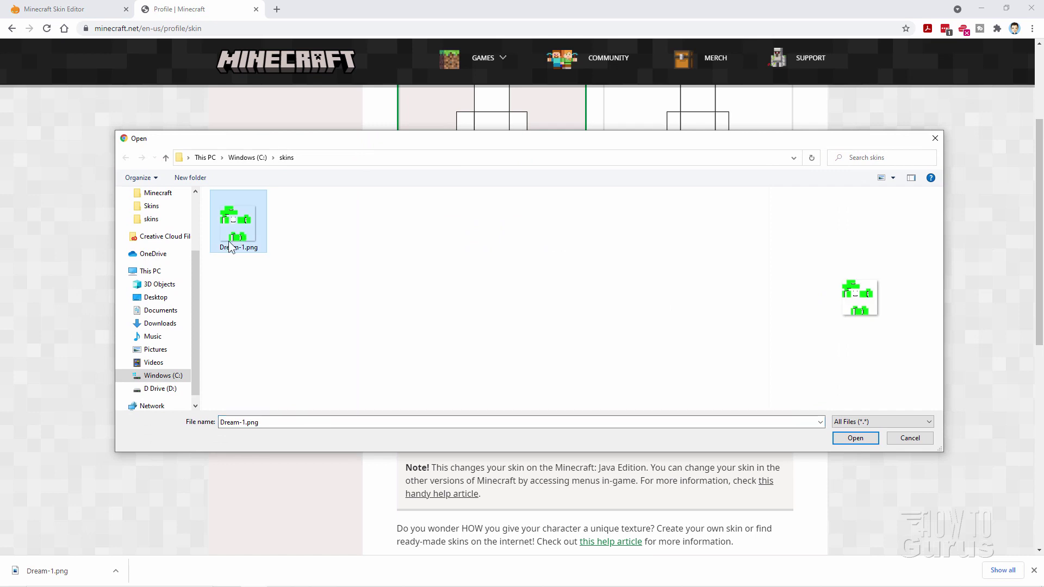
pyautogui.click(855, 438)
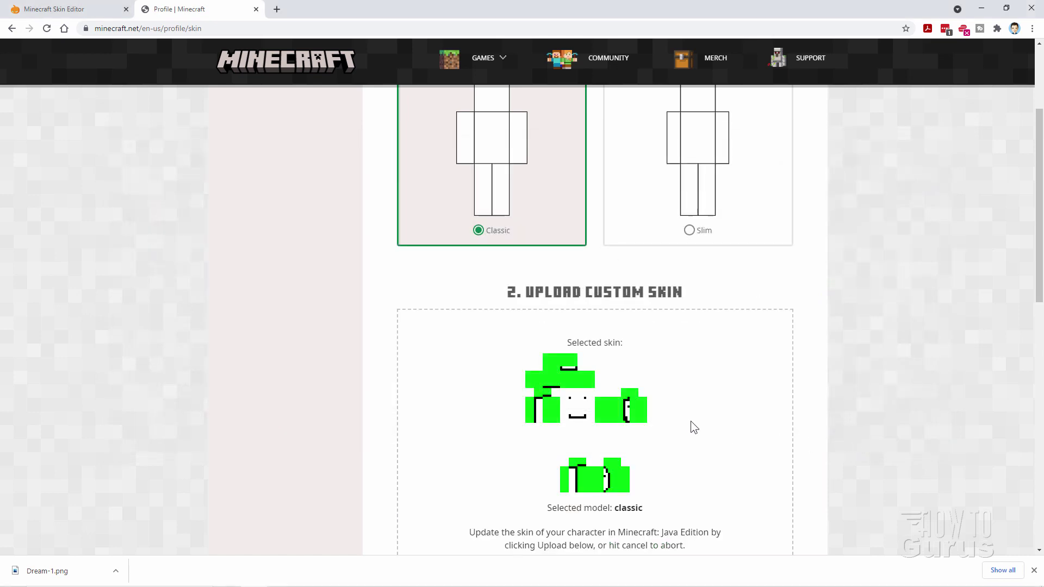
# Step: Upload Dream-1.png as the account's new classic-model skin
pyautogui.scroll(-8, 725, 389)
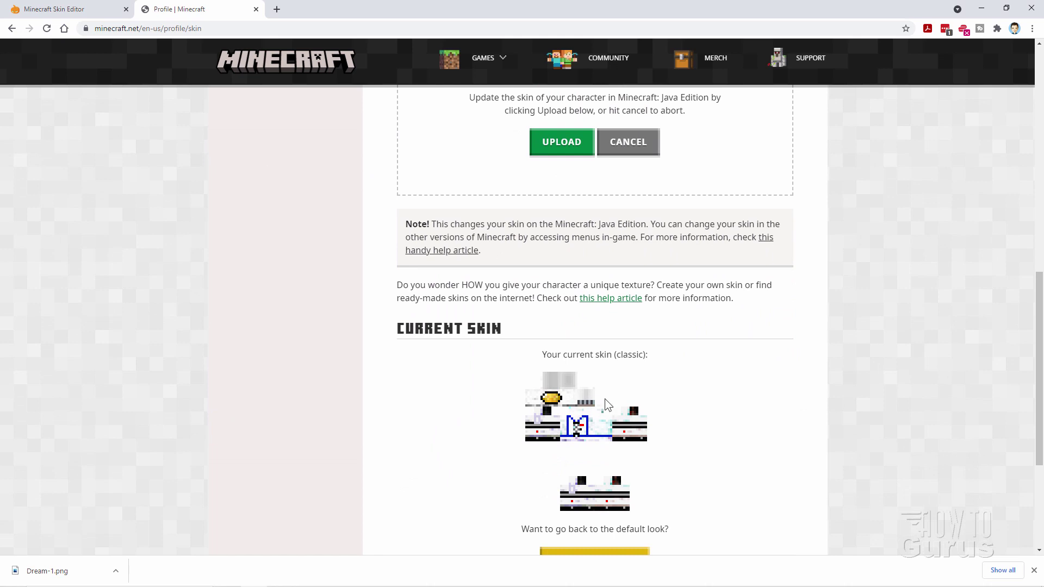
pyautogui.scroll(4, 647, 399)
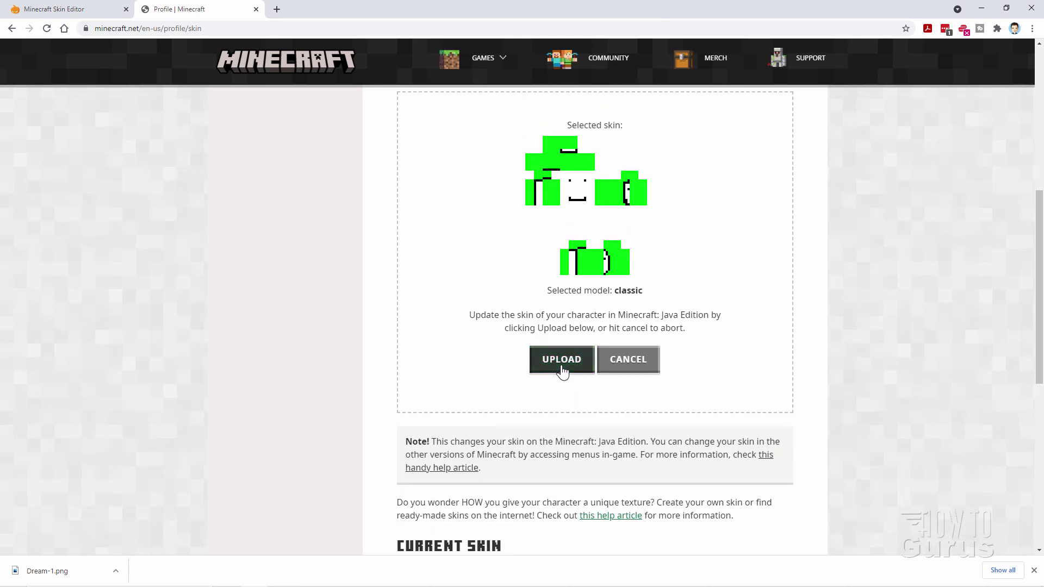
pyautogui.click(563, 367)
pyautogui.scroll(-1, 618, 409)
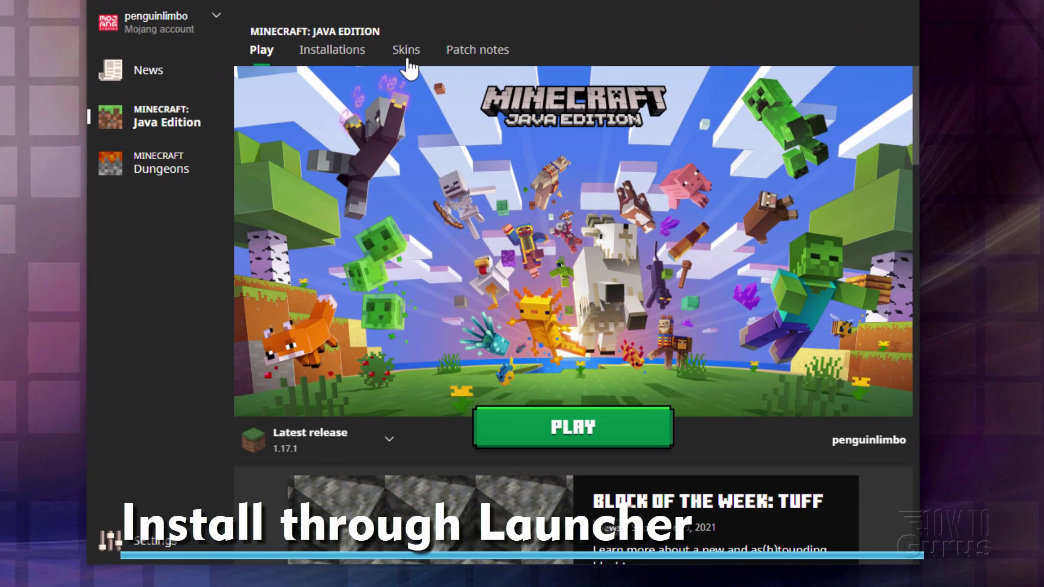
pyautogui.click(407, 51)
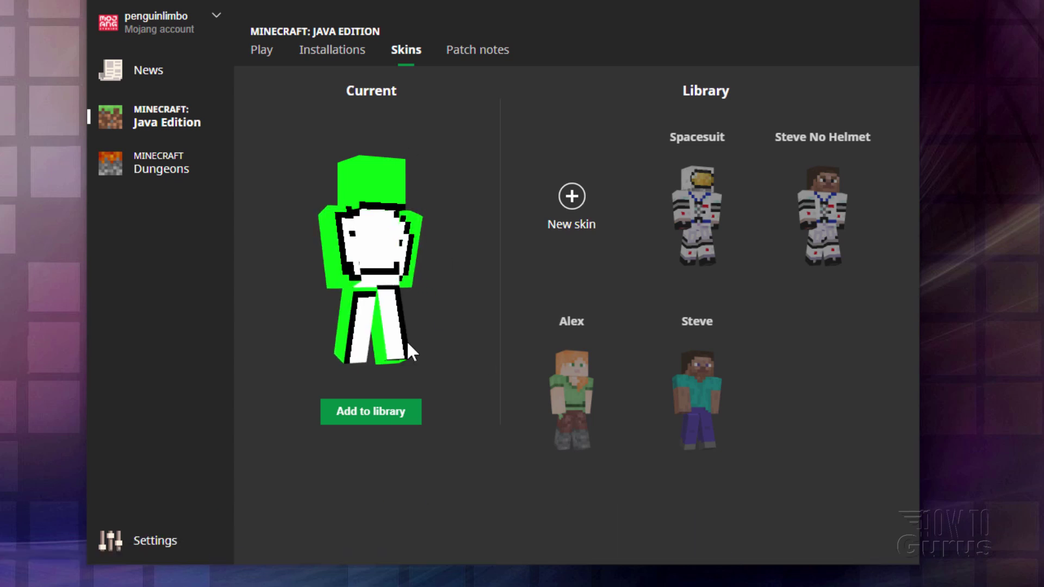
# Step: Apply the Spacesuit skin, then start a new library skin from Dream-1.png
pyautogui.click(701, 242)
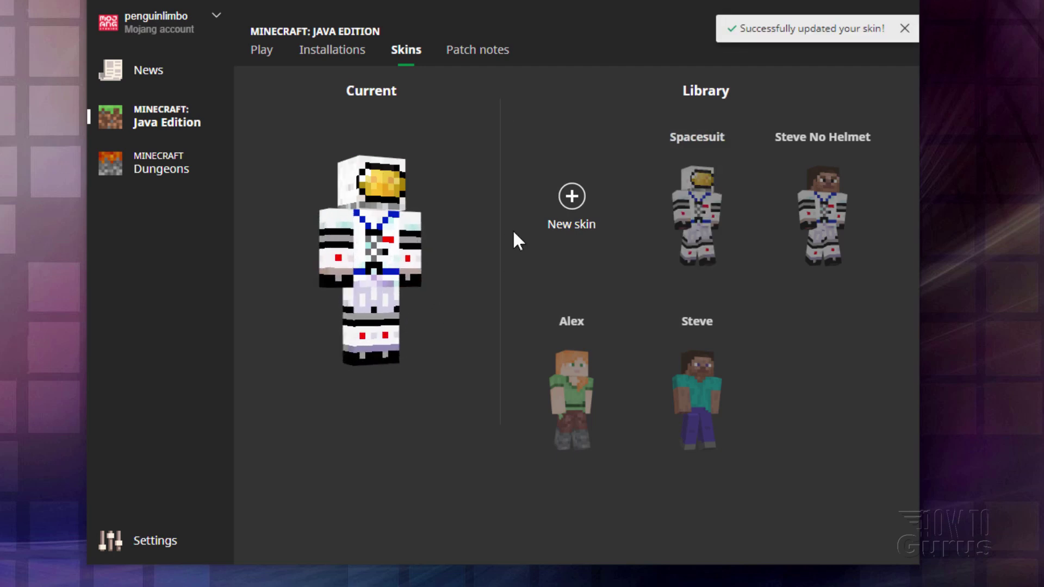
pyautogui.click(570, 199)
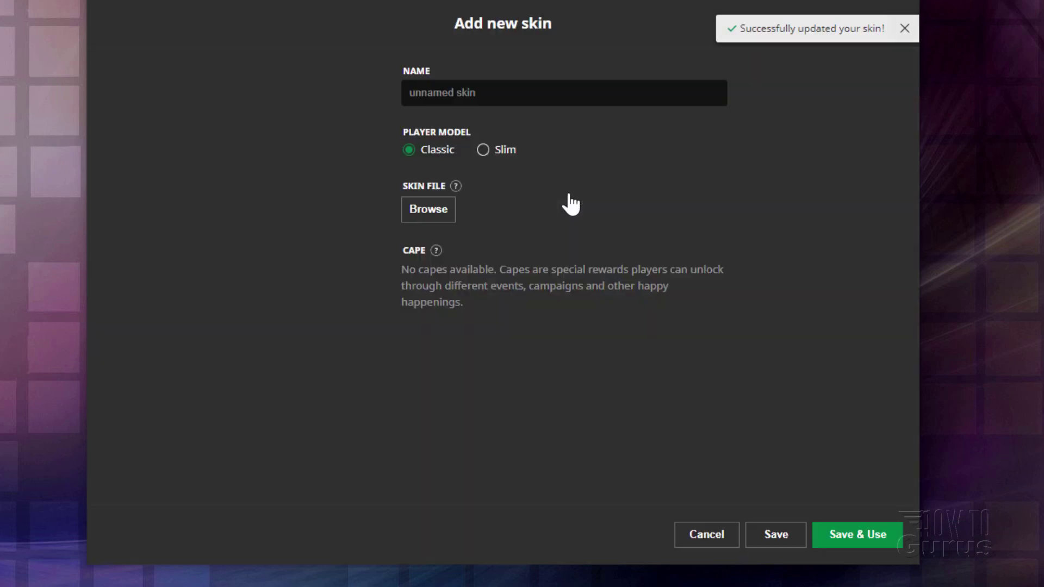
pyautogui.click(438, 216)
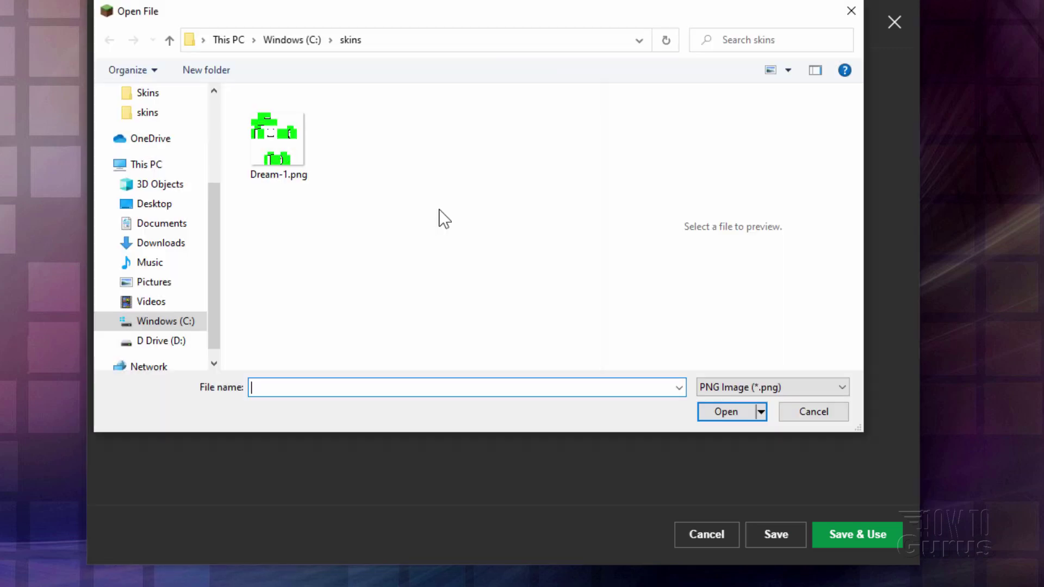
pyautogui.moveTo(388, 27); pyautogui.dragTo(423, 79)
pyautogui.click(314, 207)
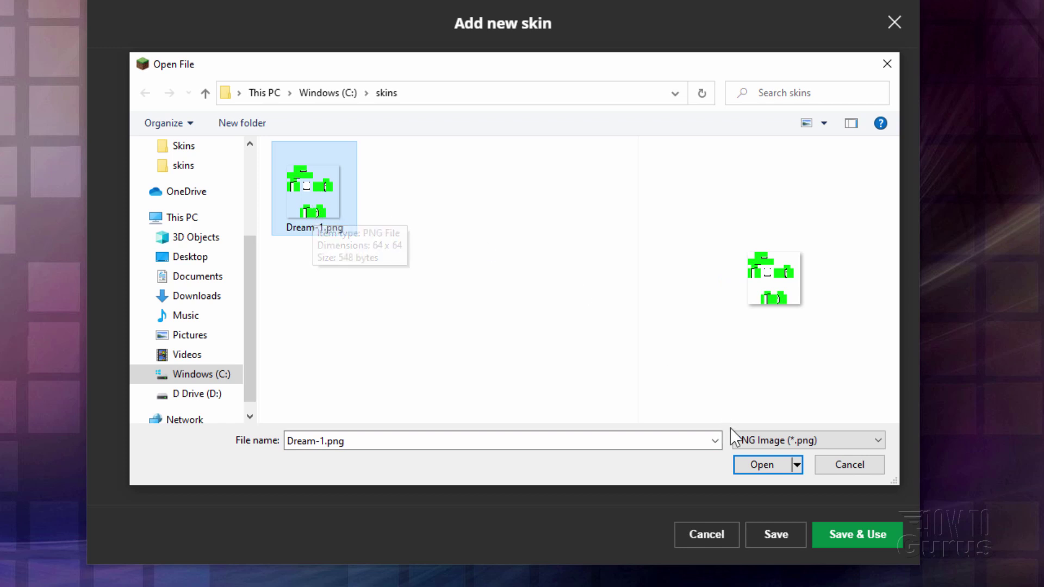
pyautogui.click(759, 464)
# Step: Name the new skin 'Dream' and save it as the current skin
pyautogui.click(484, 96)
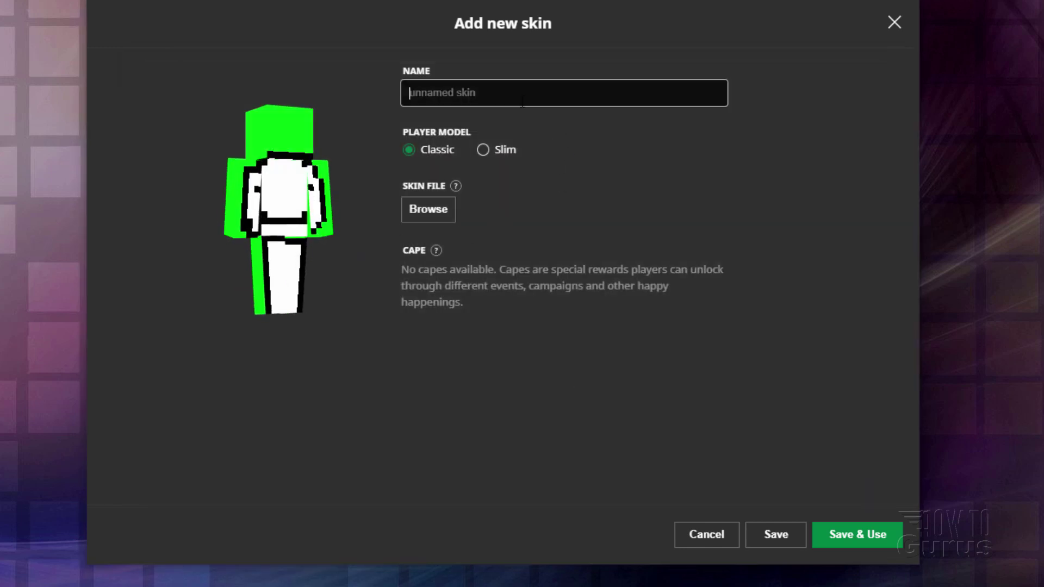
pyautogui.write('Dream')
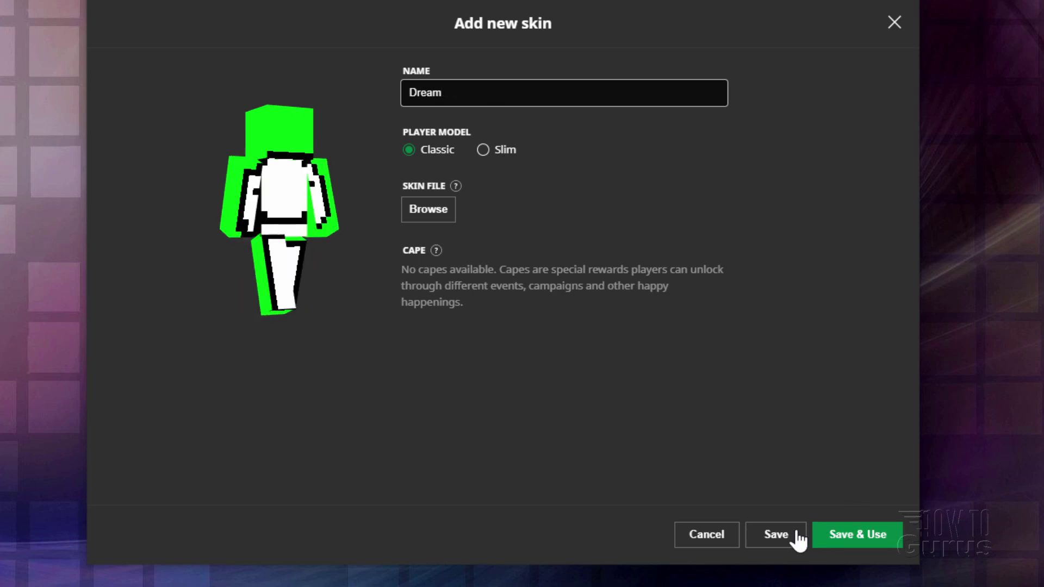
pyautogui.click(857, 537)
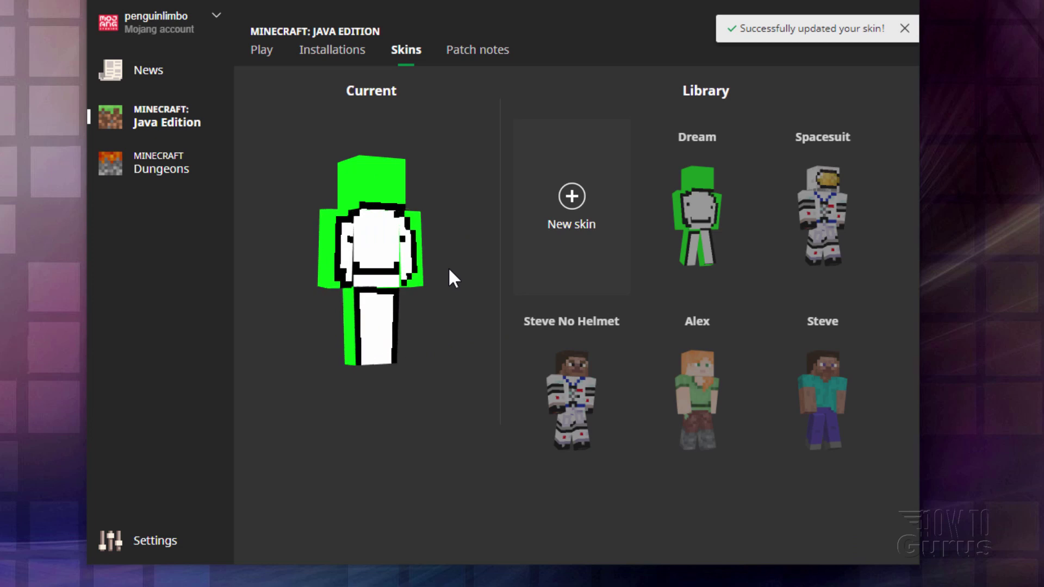
pyautogui.moveTo(680, 165)
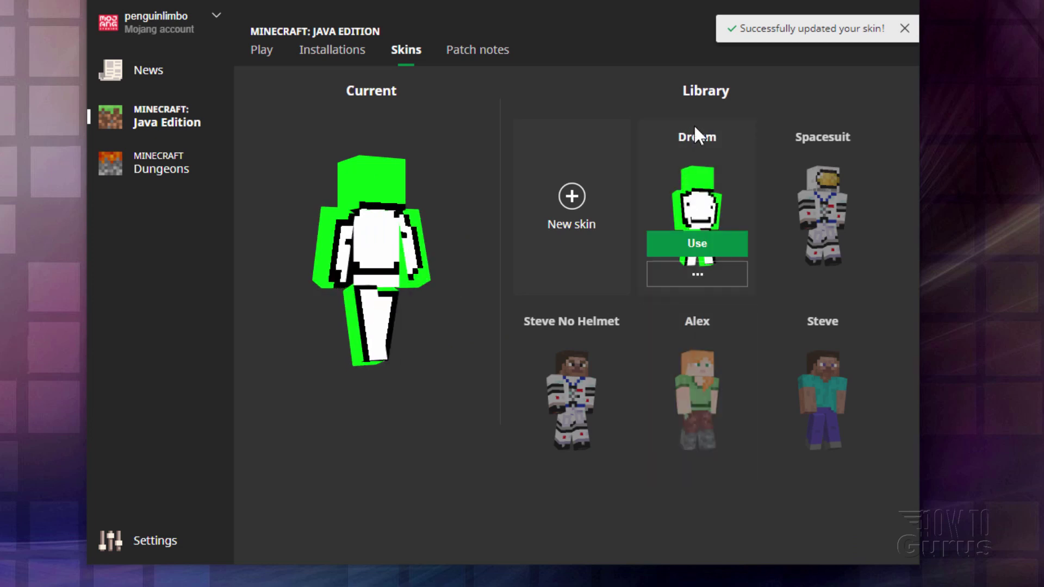